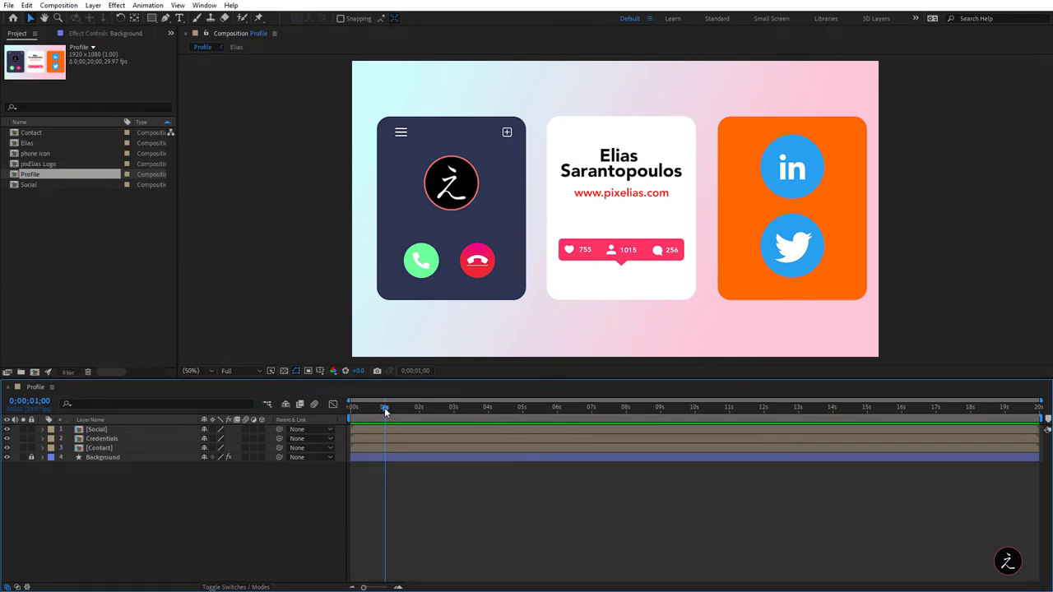
Step: Move the playhead back to 0;00;00;00 and switch the timeline between modes and layer switches
{"action": "left_click_drag", "start_coordinate": [384, 408], "coordinate": [326, 411]}
{"action": "left_click", "coordinate": [248, 588]}
{"action": "left_click", "coordinate": [247, 587]}
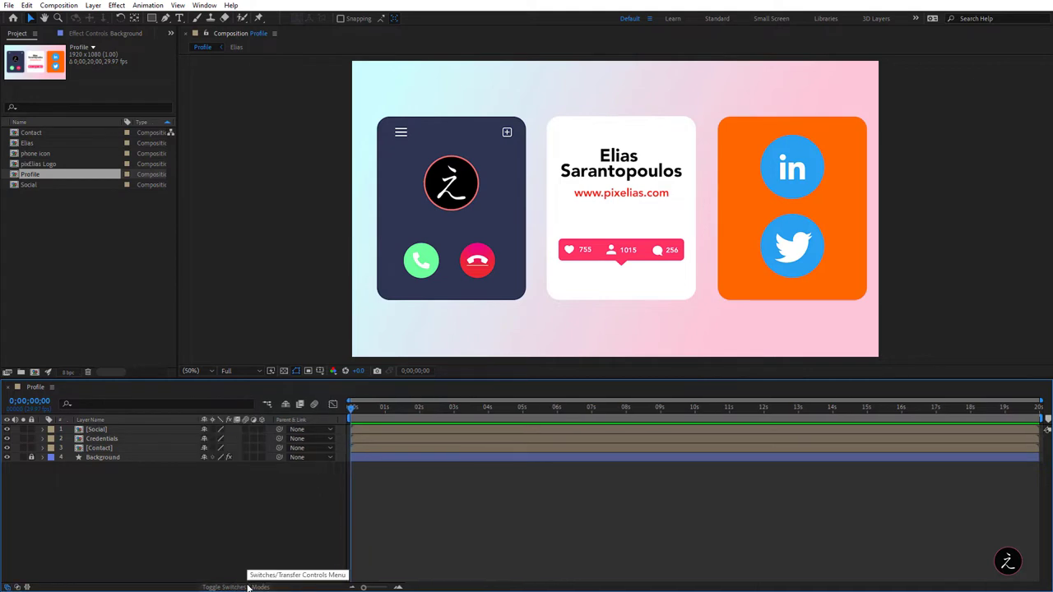
{"action": "left_click", "coordinate": [247, 588]}
{"action": "left_click", "coordinate": [248, 588]}
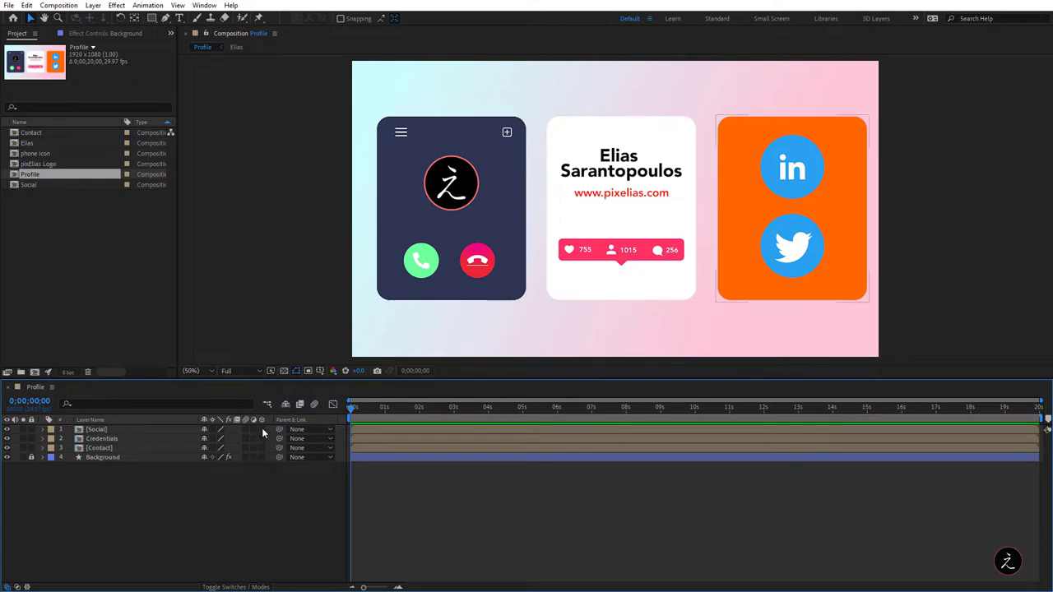
Step: Enable the 3D Layer switch for the Social, Credentials and Contact layers
{"action": "left_click", "coordinate": [262, 428]}
{"action": "left_click", "coordinate": [261, 437]}
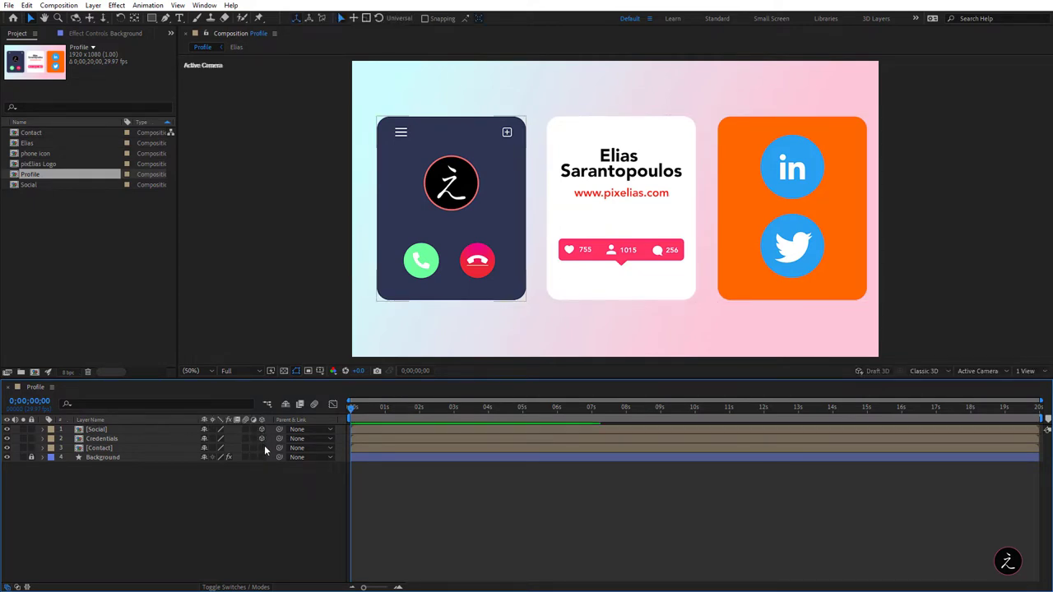
{"action": "left_click", "coordinate": [262, 448]}
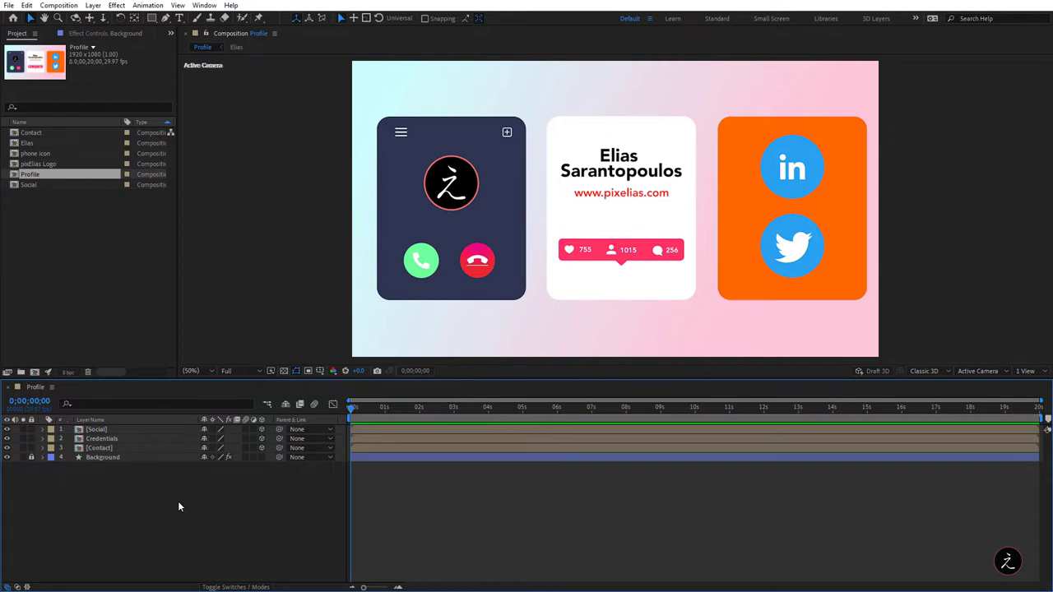
{"action": "left_click", "coordinate": [1018, 379]}
Step: Split the viewer into 2 Views and set the left view to the Left 3D view
{"action": "left_click", "coordinate": [1017, 396]}
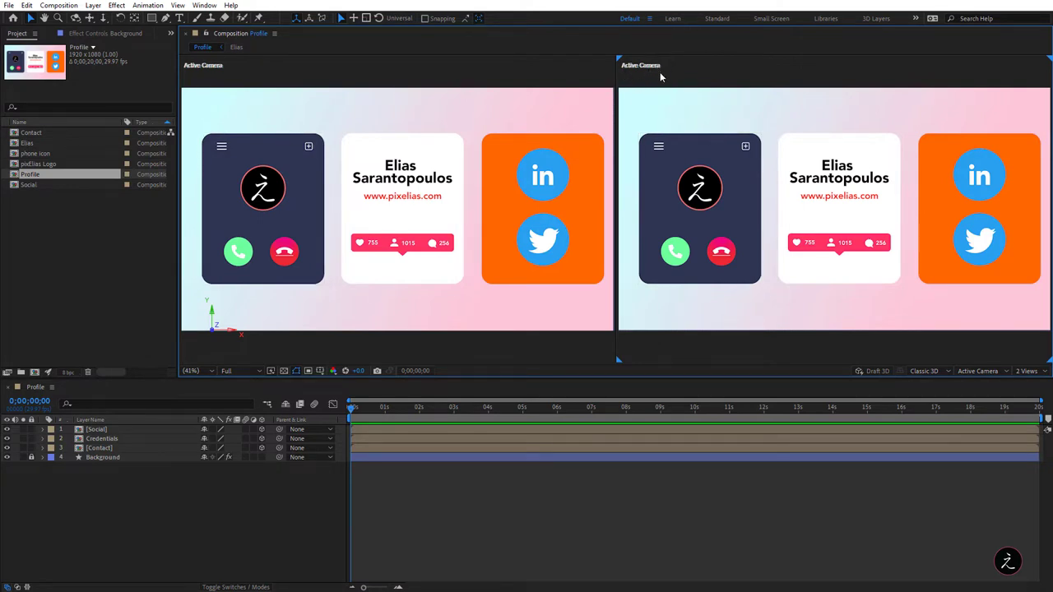
{"action": "left_click", "coordinate": [520, 69]}
{"action": "left_click", "coordinate": [972, 372]}
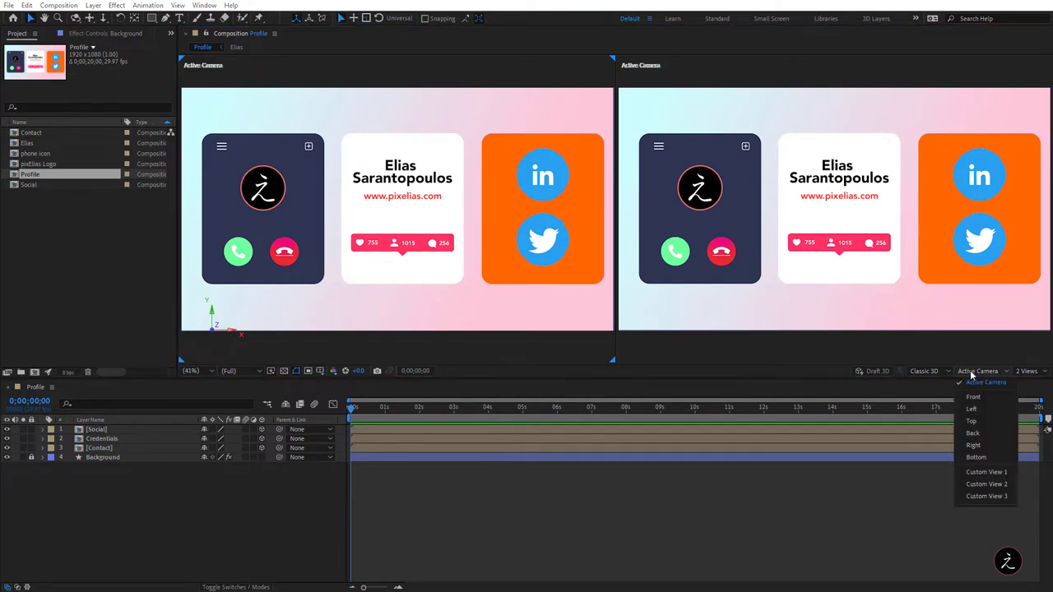
{"action": "left_click", "coordinate": [985, 410]}
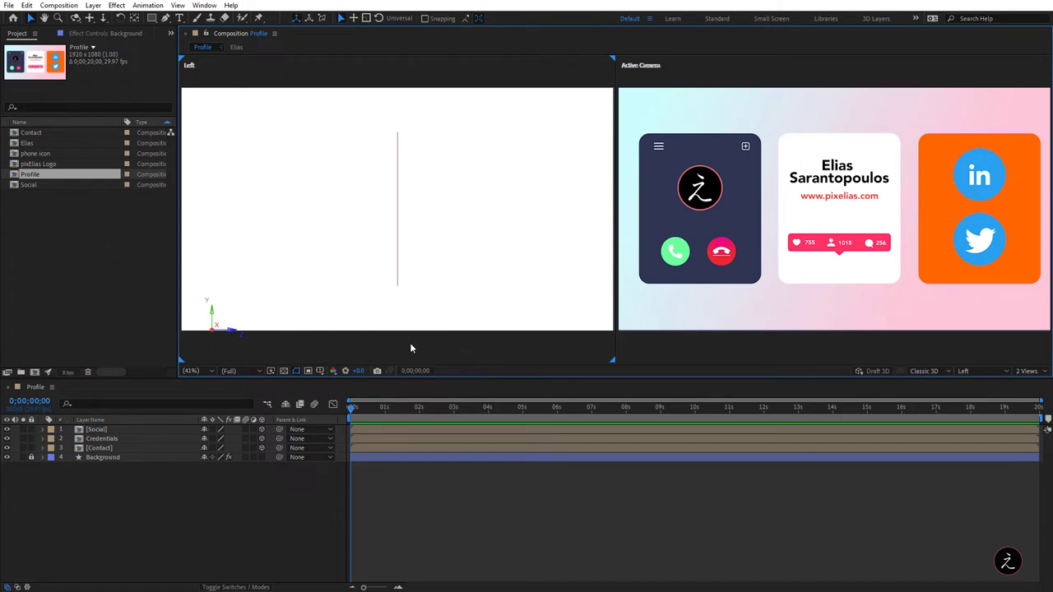
Step: Select the Contact phone card in the Active Camera view
{"action": "left_click", "coordinate": [686, 241]}
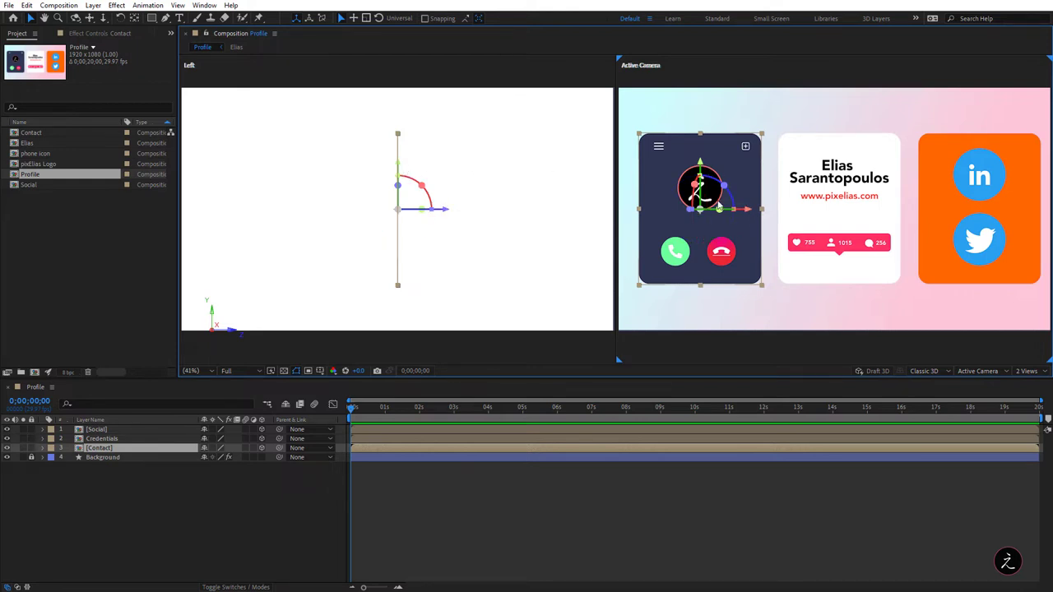
{"action": "mouse_move", "coordinate": [749, 209]}
{"action": "left_mouse_down"}
{"action": "mouse_move", "coordinate": [761, 209]}
{"action": "mouse_move", "coordinate": [742, 209]}
{"action": "left_mouse_up"}
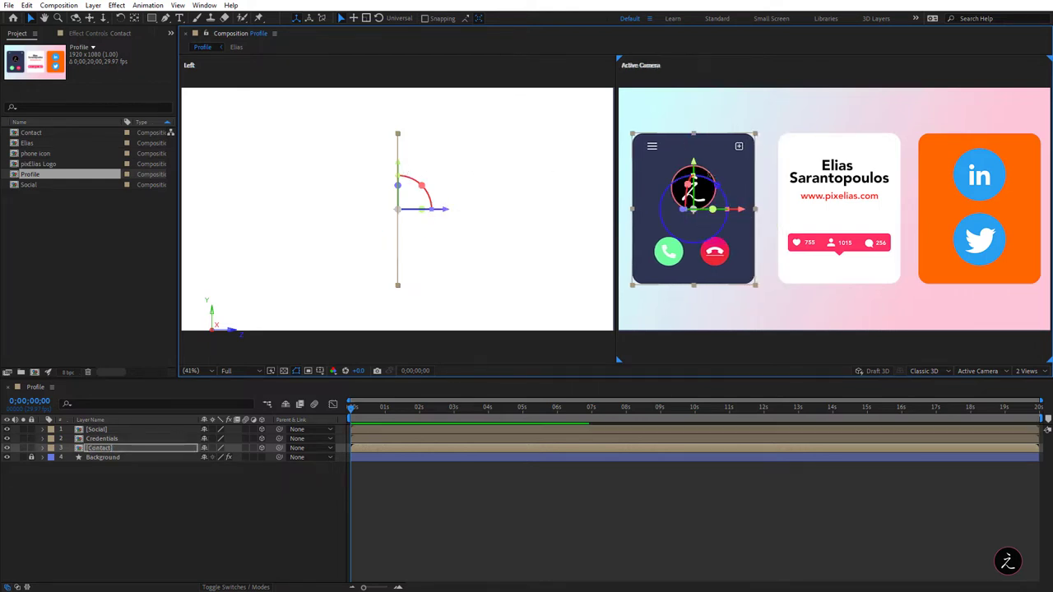
{"action": "mouse_move", "coordinate": [696, 168]}
{"action": "left_mouse_down"}
{"action": "mouse_move", "coordinate": [699, 156]}
{"action": "mouse_move", "coordinate": [702, 171]}
{"action": "left_mouse_up"}
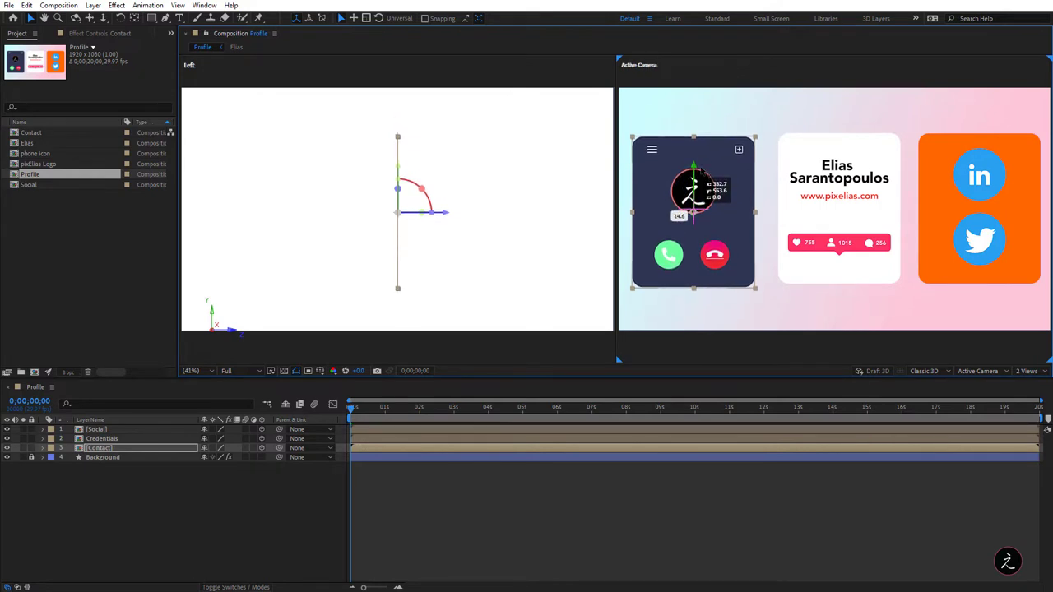
{"action": "left_click_drag", "start_coordinate": [449, 214], "coordinate": [497, 217]}
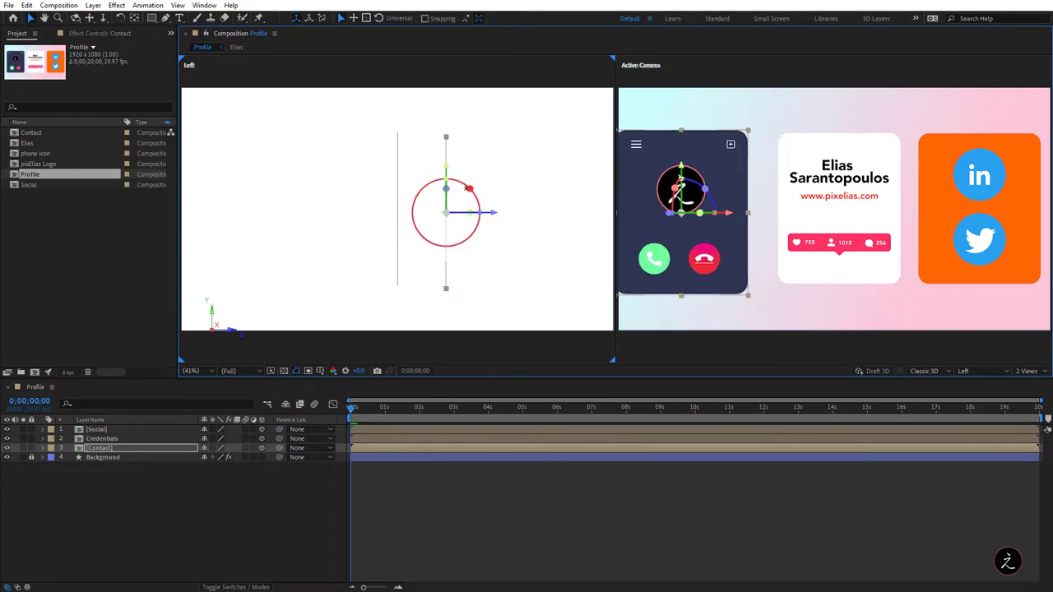
{"action": "mouse_move", "coordinate": [452, 170]}
{"action": "left_mouse_down"}
{"action": "mouse_move", "coordinate": [453, 140]}
{"action": "mouse_move", "coordinate": [463, 194]}
{"action": "mouse_move", "coordinate": [463, 156]}
{"action": "left_mouse_up"}
{"action": "left_click_drag", "start_coordinate": [493, 198], "coordinate": [474, 205]}
{"action": "key", "text": "ctrl+z"}
{"action": "key", "text": "ctrl+z"}
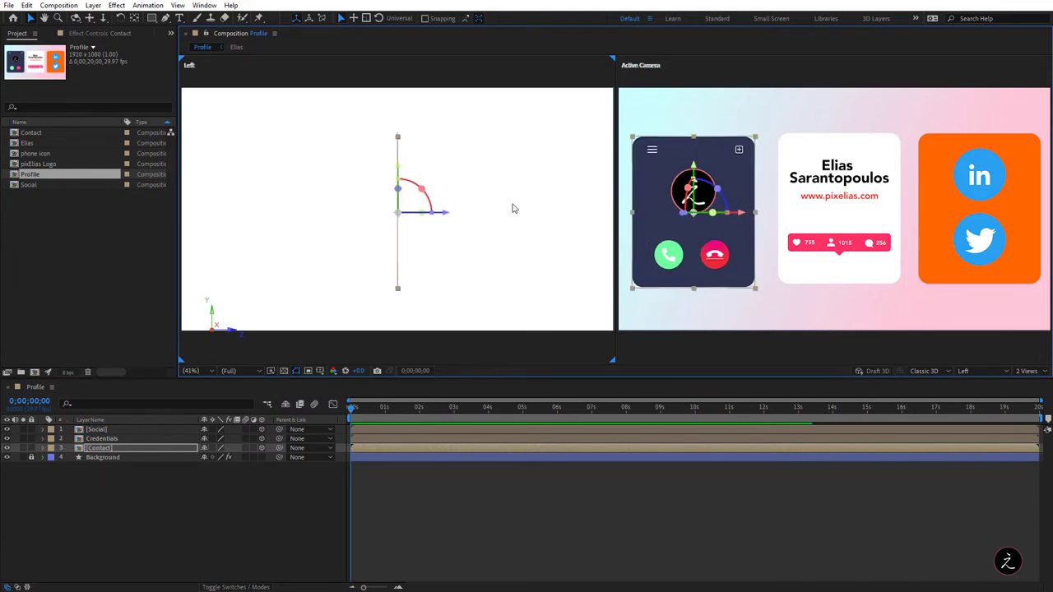
{"action": "key", "text": "ctrl+z"}
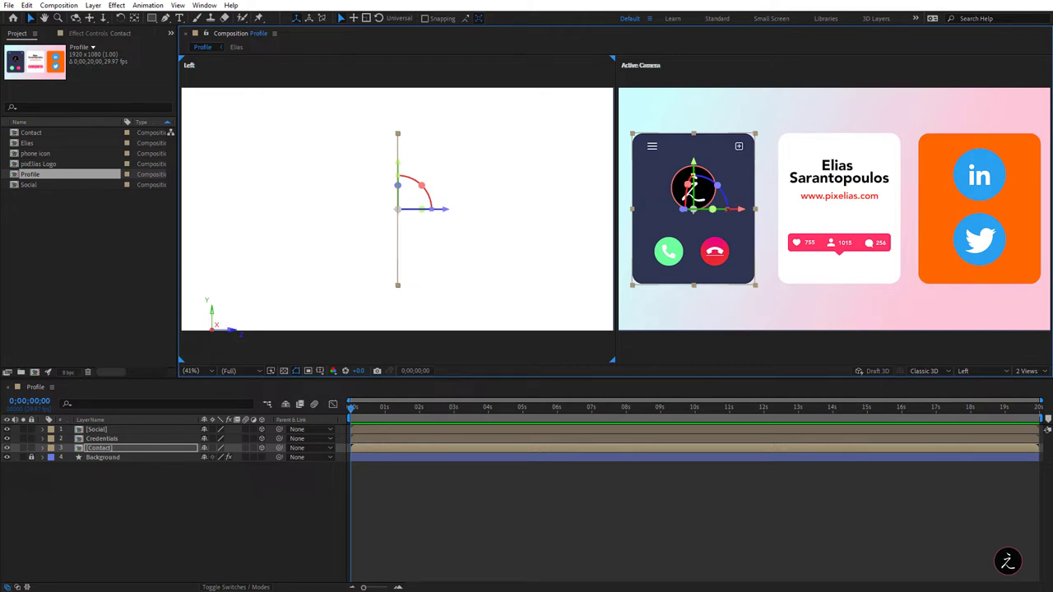
{"action": "mouse_move", "coordinate": [735, 209]}
{"action": "left_mouse_down"}
{"action": "mouse_move", "coordinate": [748, 212]}
{"action": "mouse_move", "coordinate": [728, 210]}
{"action": "left_mouse_up"}
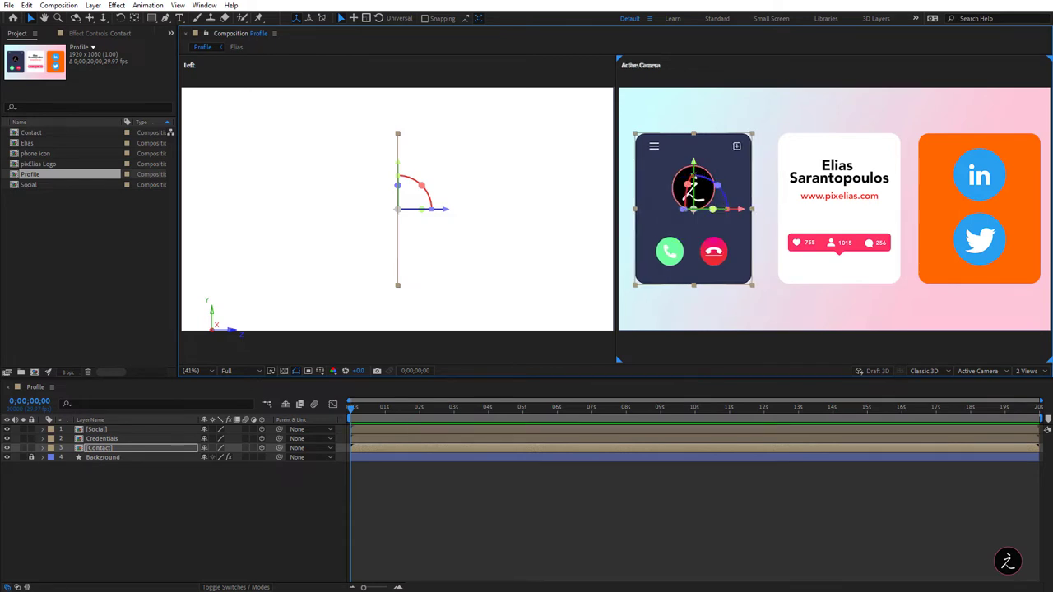
{"action": "mouse_move", "coordinate": [693, 165]}
{"action": "left_mouse_down"}
{"action": "mouse_move", "coordinate": [696, 134]}
{"action": "mouse_move", "coordinate": [694, 186]}
{"action": "mouse_move", "coordinate": [694, 161]}
{"action": "left_mouse_up"}
{"action": "left_click", "coordinate": [557, 197]}
{"action": "key", "text": "ctrl+z"}
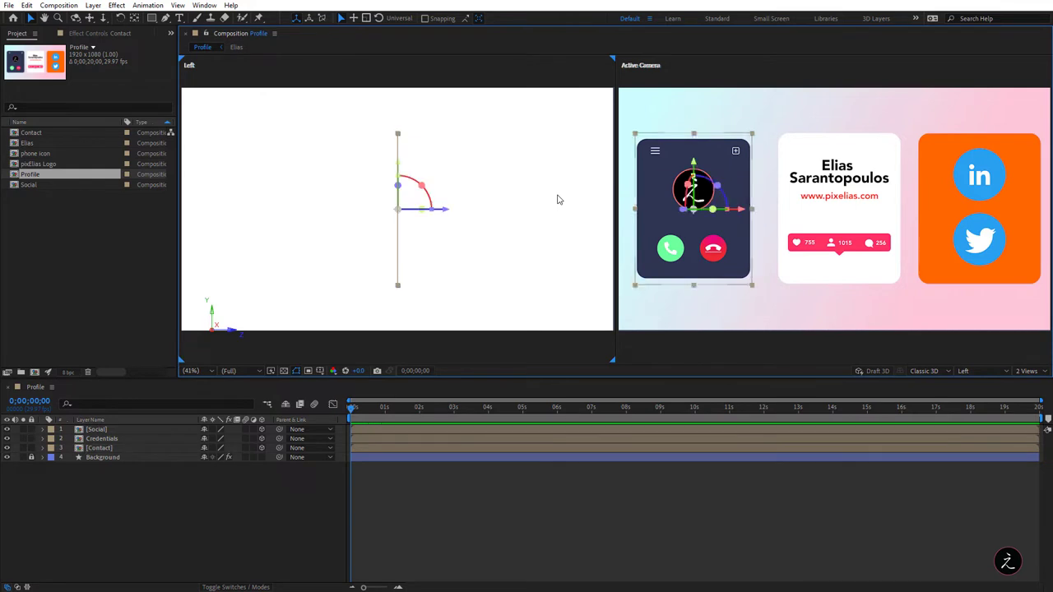
{"action": "key", "text": "shift+Right"}
{"action": "key", "text": "shift+Right"}
{"action": "key", "text": "shift+Right"}
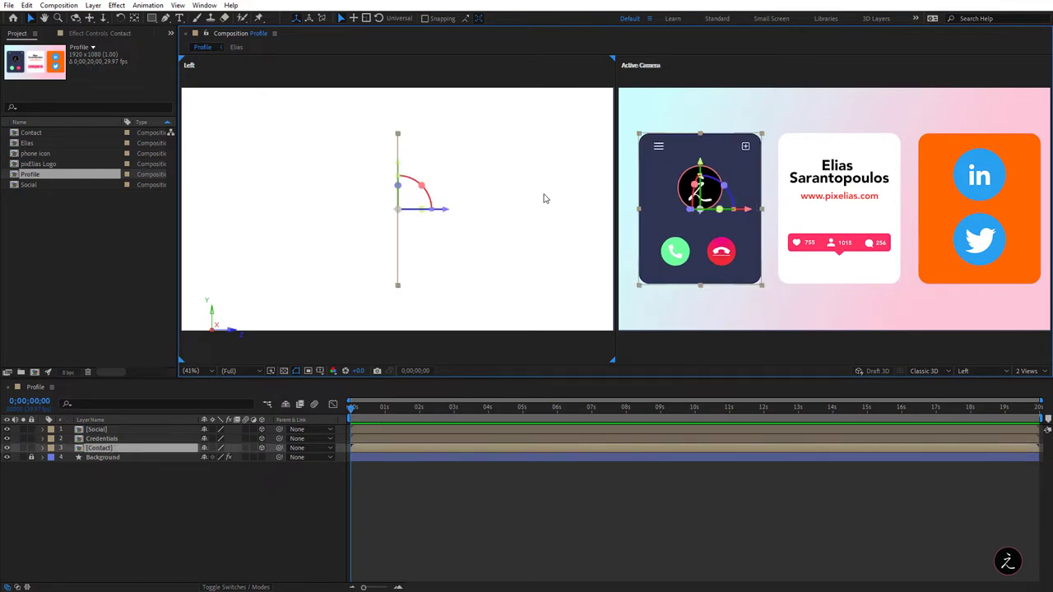
{"action": "left_click", "coordinate": [543, 198]}
{"action": "left_click", "coordinate": [663, 192]}
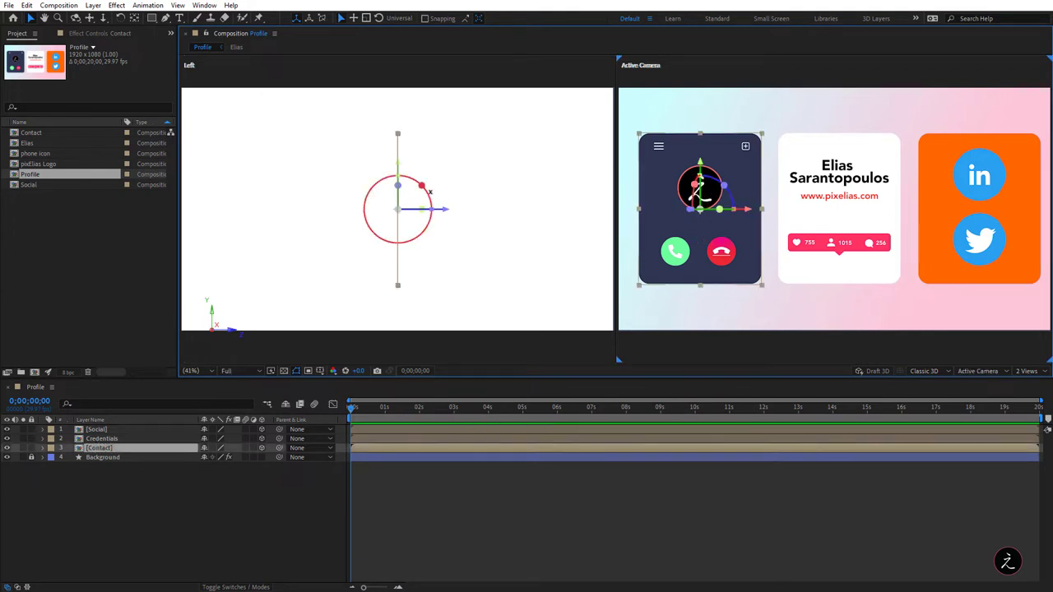
{"action": "mouse_move", "coordinate": [423, 189]}
{"action": "left_mouse_down"}
{"action": "mouse_move", "coordinate": [427, 201]}
{"action": "mouse_move", "coordinate": [442, 194]}
{"action": "left_mouse_up"}
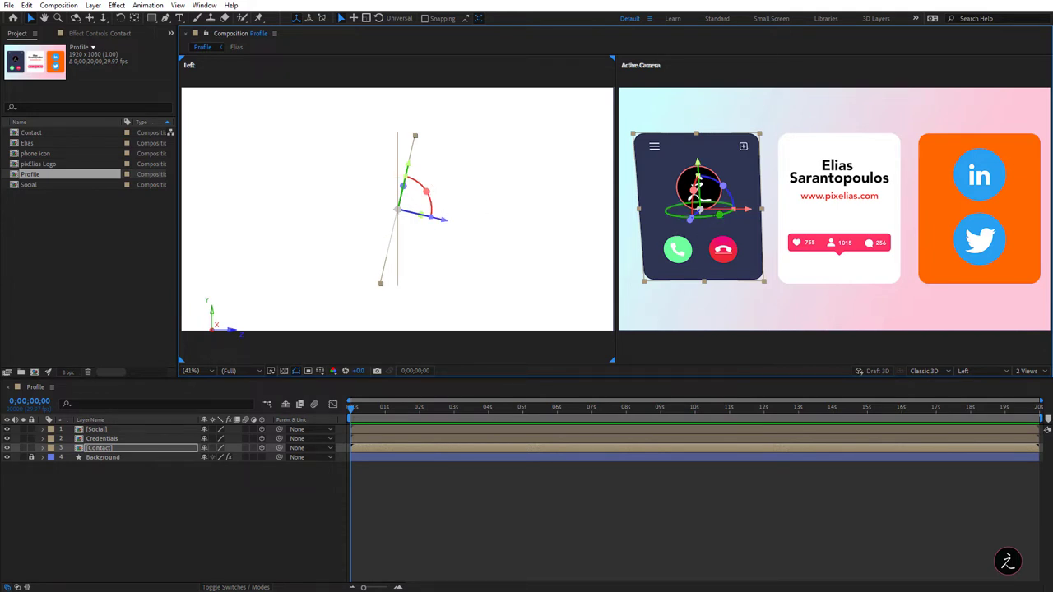
{"action": "left_click_drag", "start_coordinate": [699, 189], "coordinate": [725, 185]}
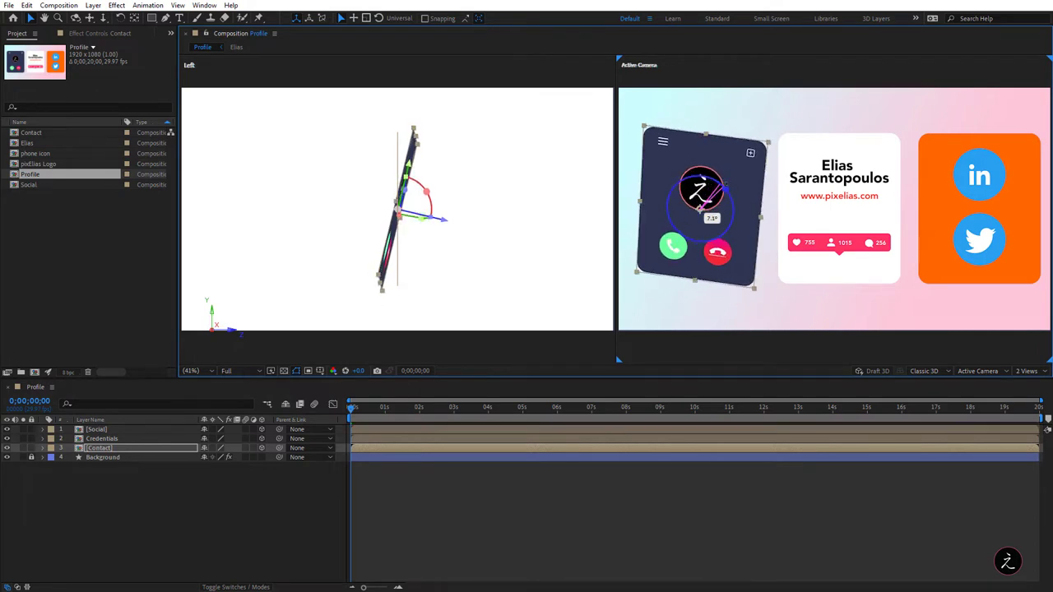
{"action": "key", "text": "ctrl+z"}
{"action": "key", "text": "ctrl+z"}
{"action": "key", "text": "ctrl+z"}
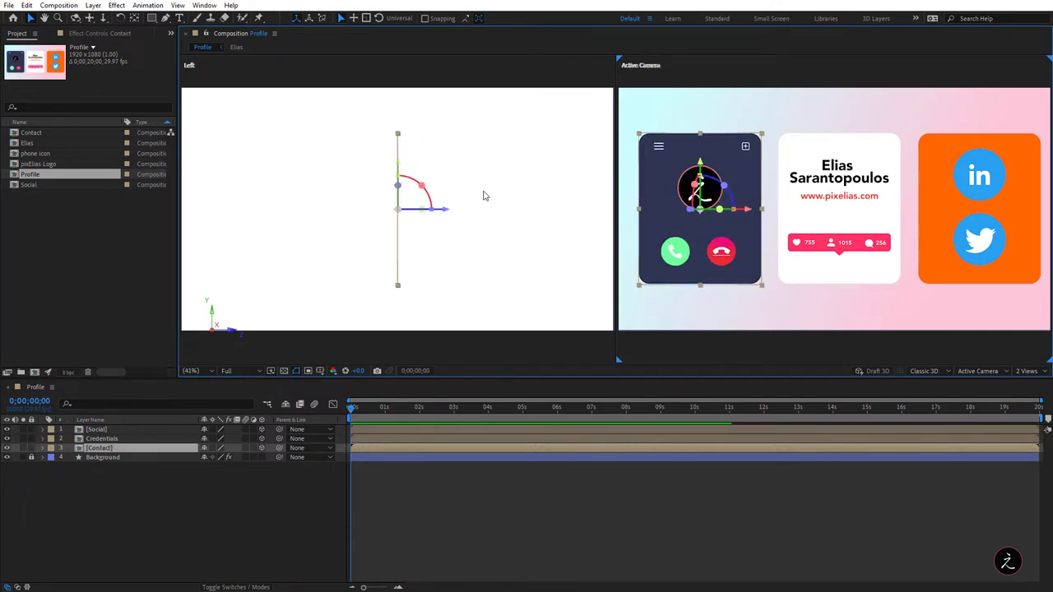
{"action": "left_click_drag", "start_coordinate": [426, 187], "coordinate": [482, 216]}
{"action": "left_click", "coordinate": [484, 217]}
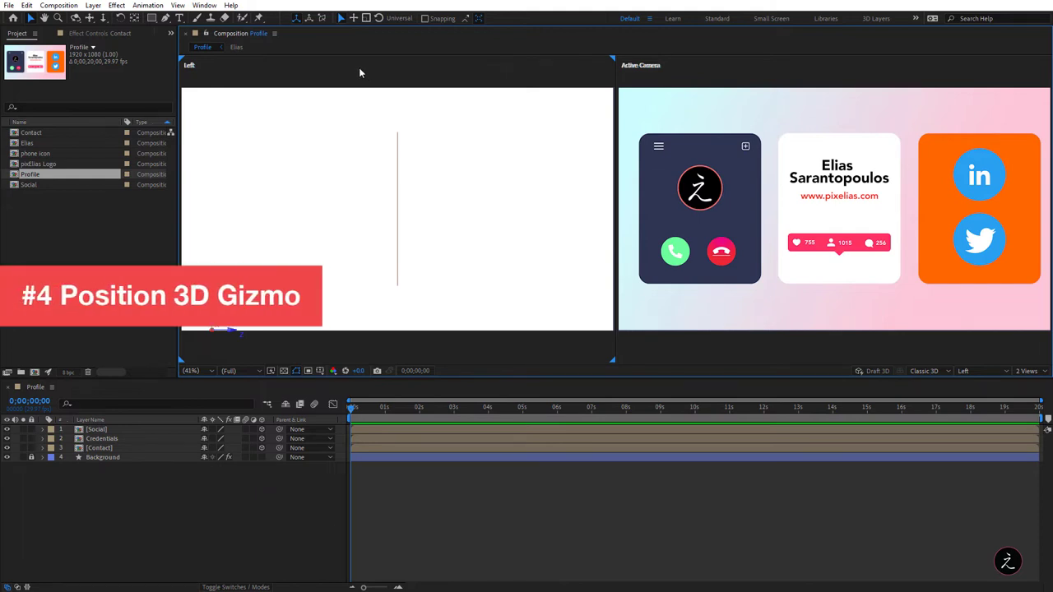
{"action": "left_click", "coordinate": [354, 18]}
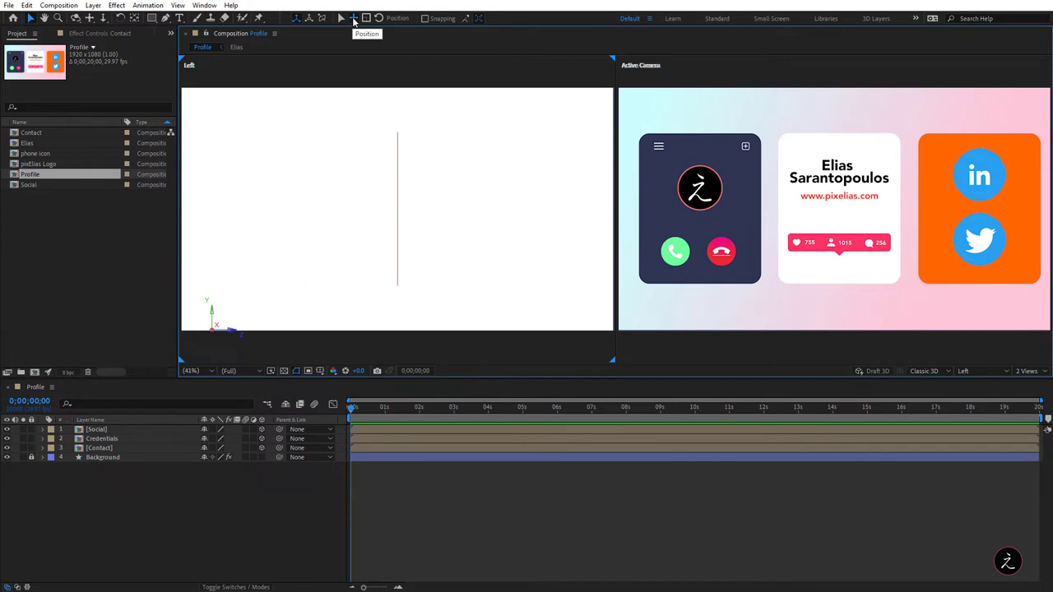
{"action": "left_click", "coordinate": [366, 18]}
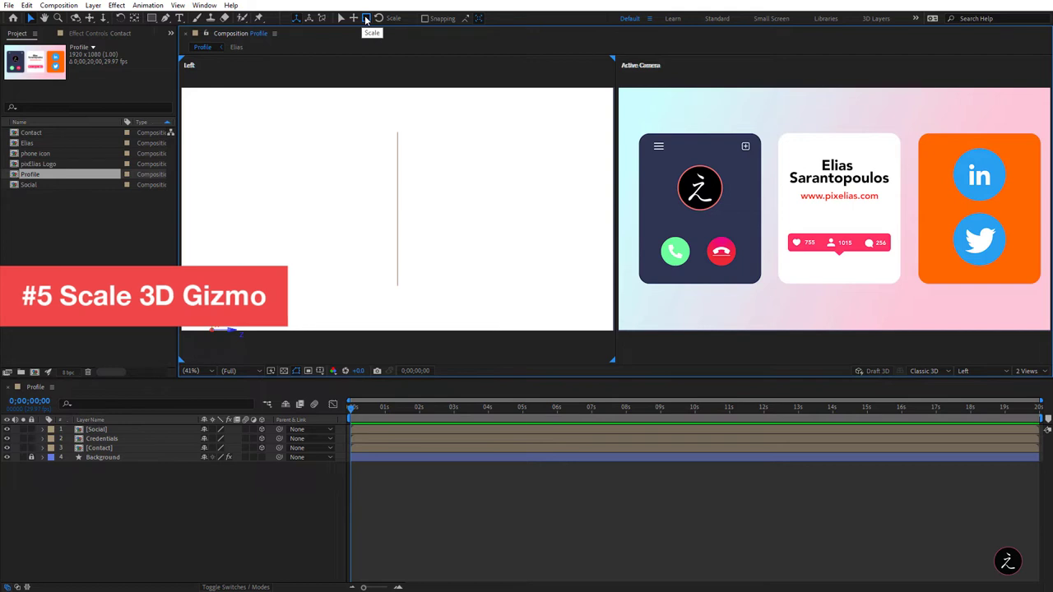
{"action": "left_click", "coordinate": [378, 18]}
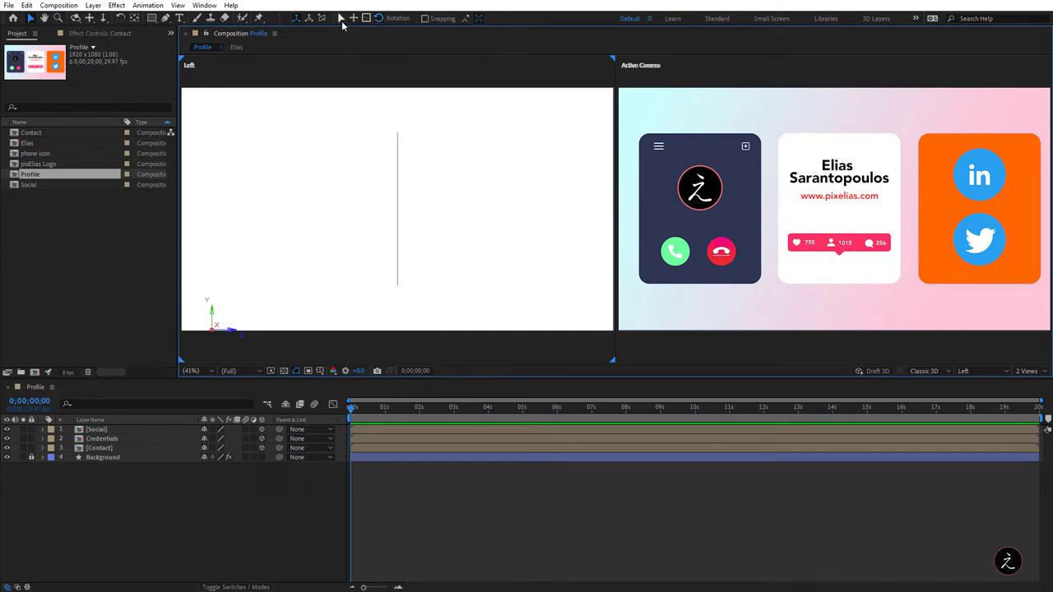
{"action": "left_click", "coordinate": [342, 22]}
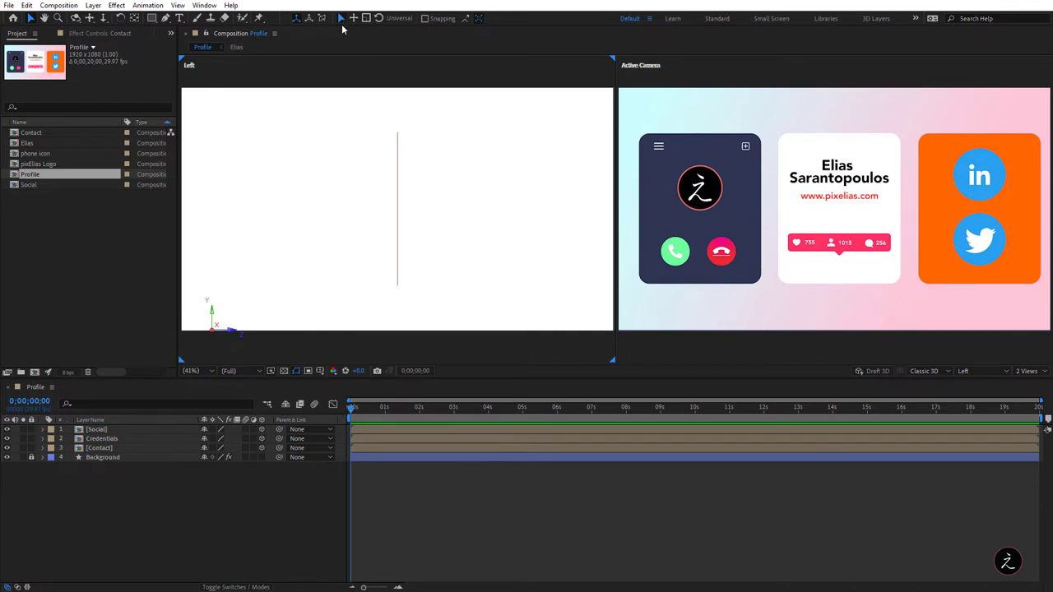
{"action": "left_click", "coordinate": [335, 67]}
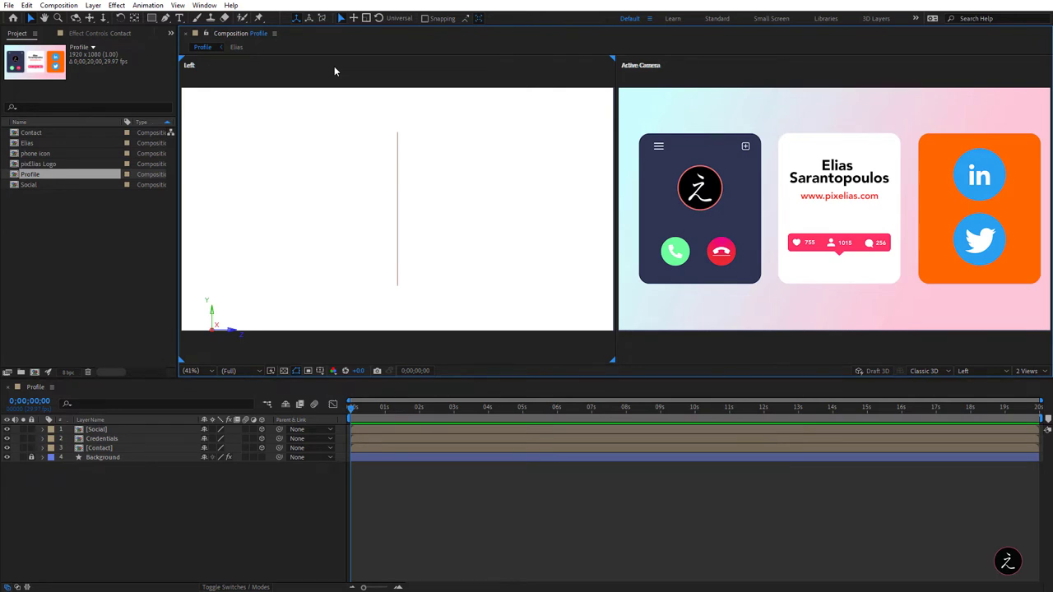
Step: Open Preferences with Ctrl+Alt+; and go to its 3D page
{"action": "key", "text": "ctrl+alt+semicolon"}
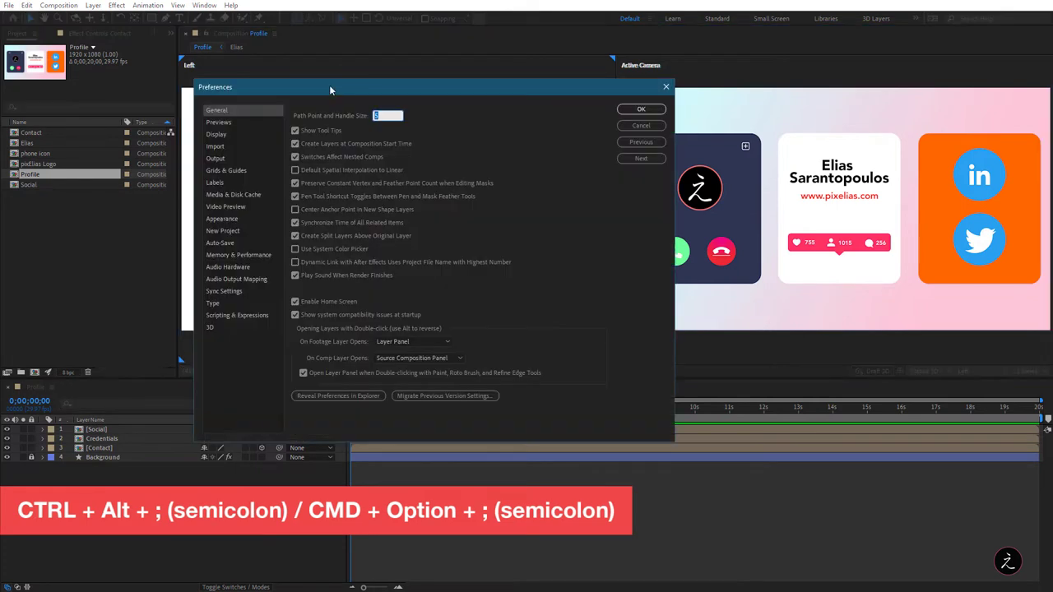
{"action": "left_click_drag", "start_coordinate": [329, 85], "coordinate": [316, 86]}
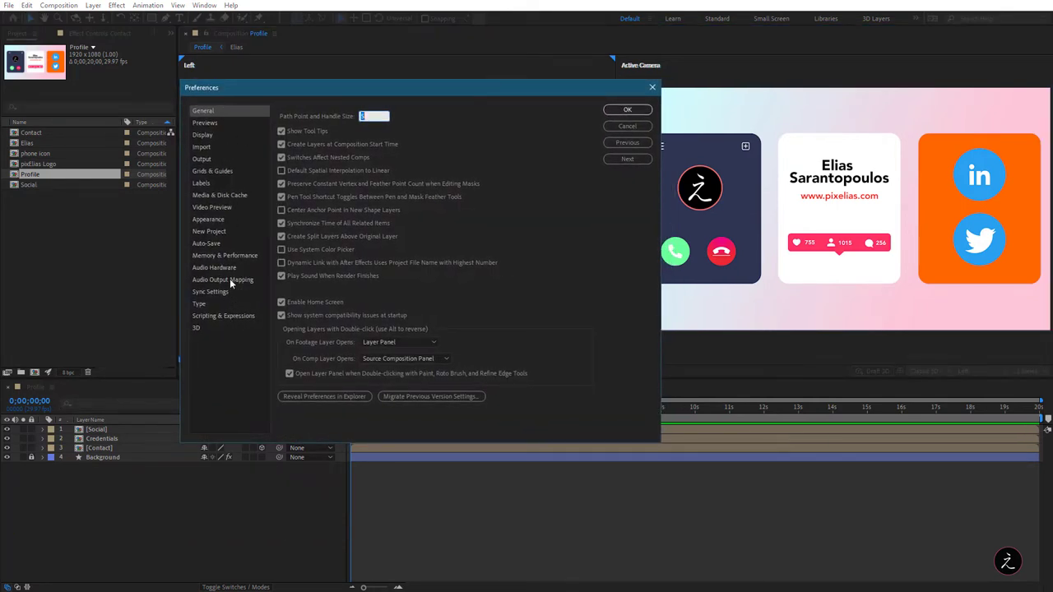
{"action": "left_click", "coordinate": [208, 328]}
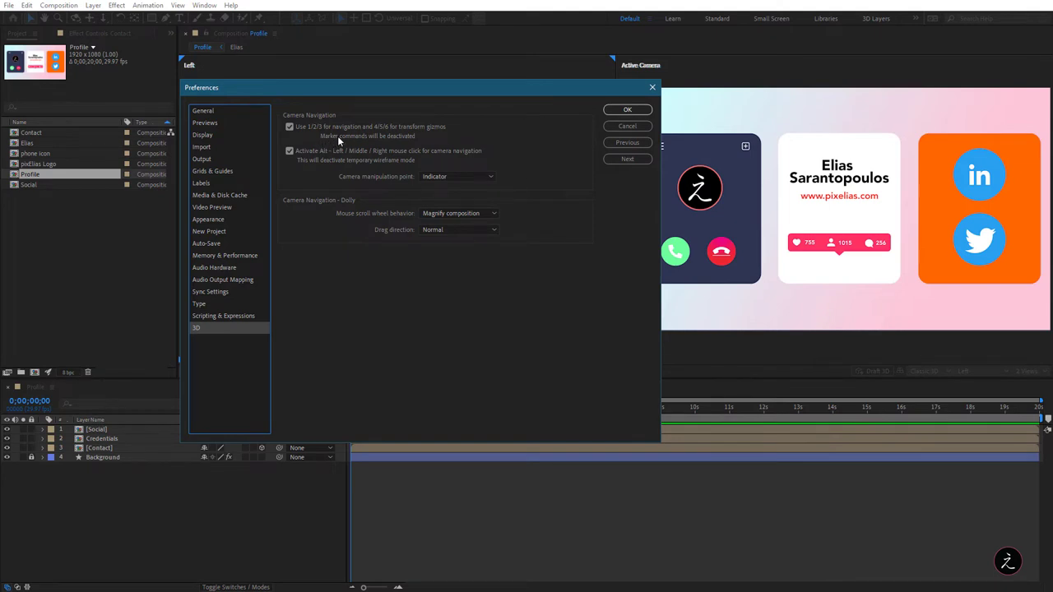
Step: Cancel Preferences and open the left viewer's 3D View list
{"action": "left_click", "coordinate": [617, 129]}
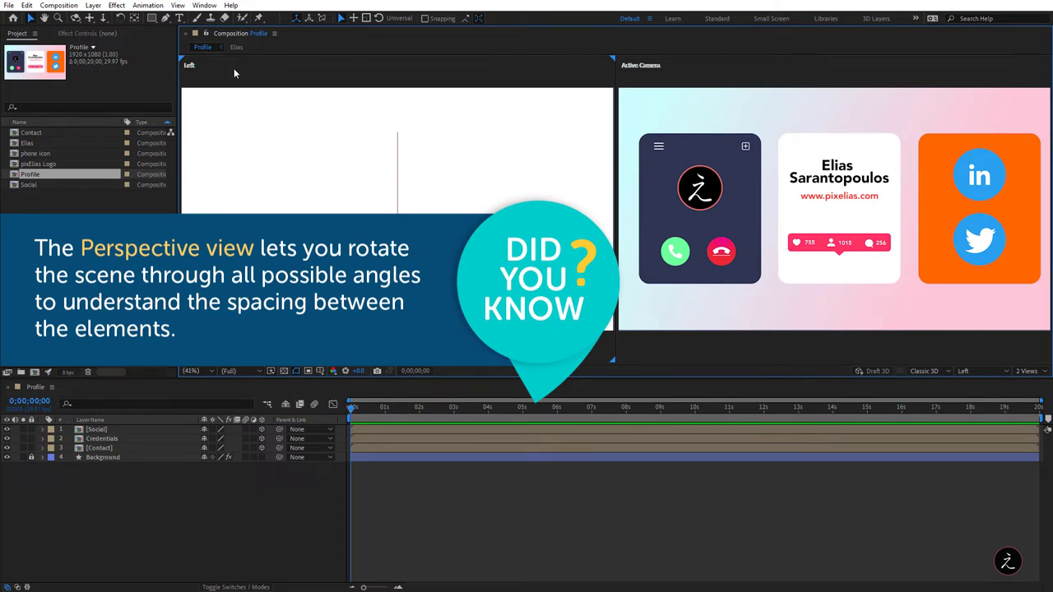
{"action": "left_click", "coordinate": [968, 371]}
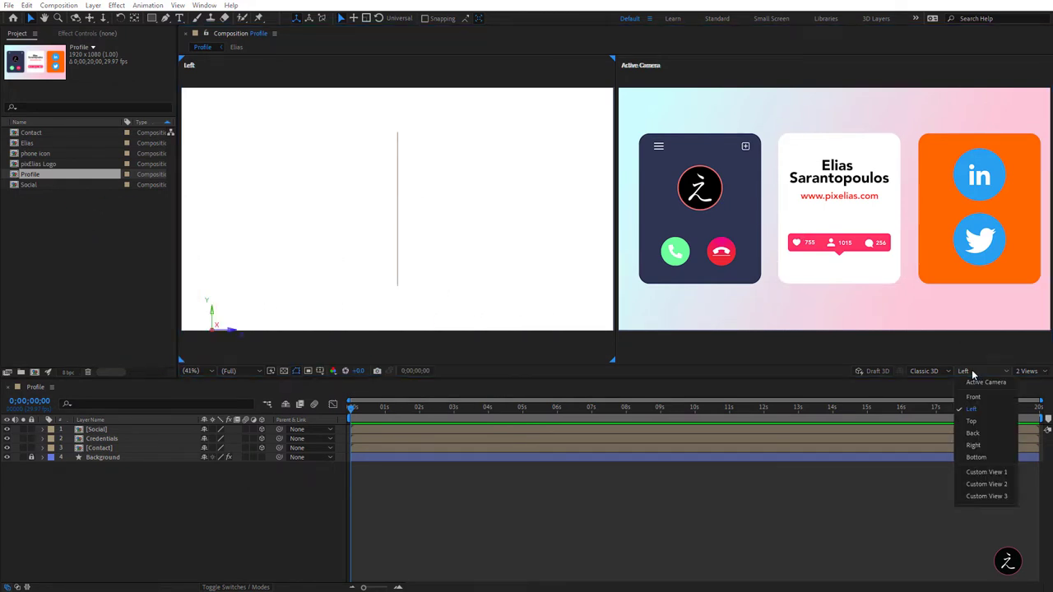
Step: Switch the left viewer to Custom View 1
{"action": "left_click", "coordinate": [979, 472]}
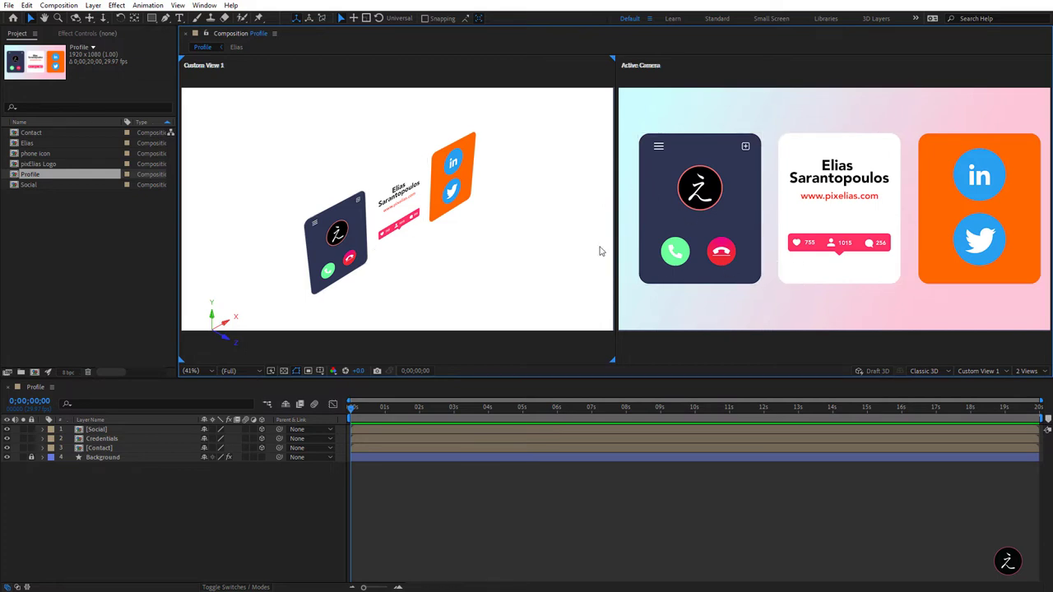
Step: Turn on Draft 3D and the 3D Ground Plane grid
{"action": "left_click", "coordinate": [876, 371]}
{"action": "left_click", "coordinate": [900, 372]}
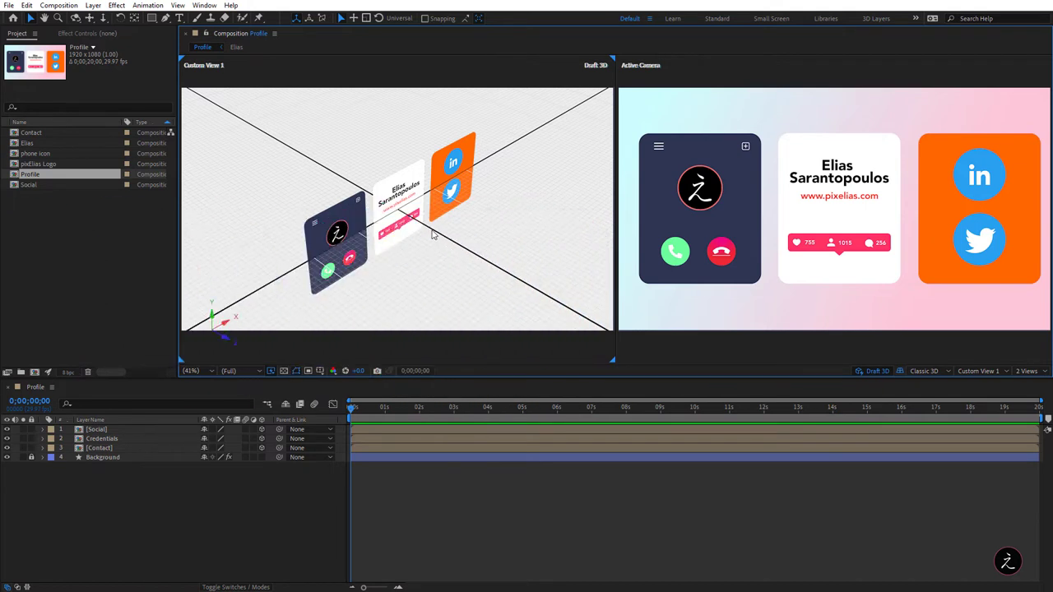
Step: Drag the Credentials and Social cards to different depths along their Z axes, then deselect
{"action": "left_click", "coordinate": [408, 215]}
{"action": "left_click", "coordinate": [409, 215]}
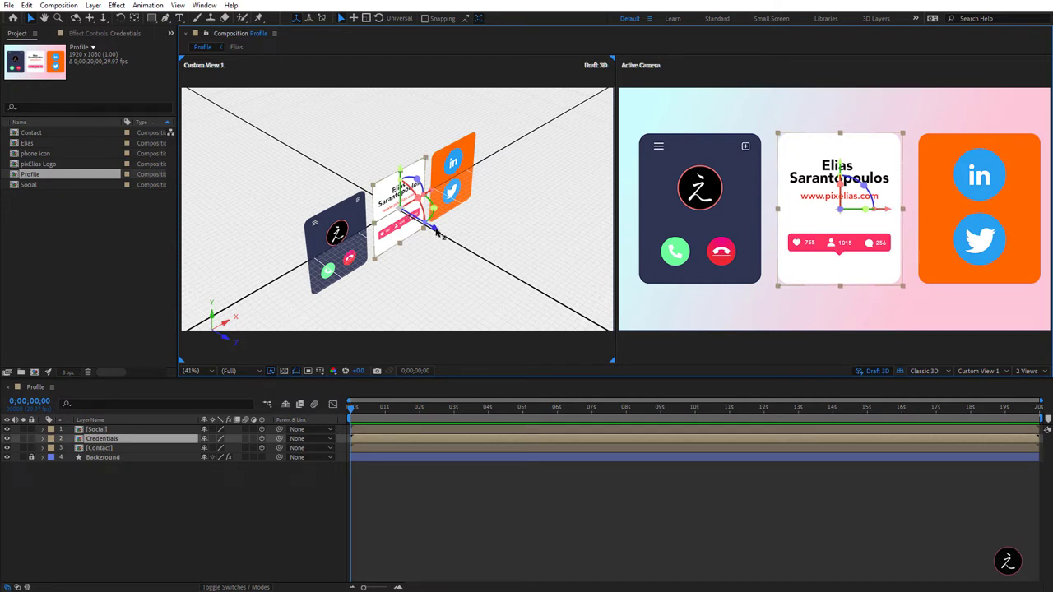
{"action": "left_click_drag", "start_coordinate": [437, 233], "coordinate": [387, 197]}
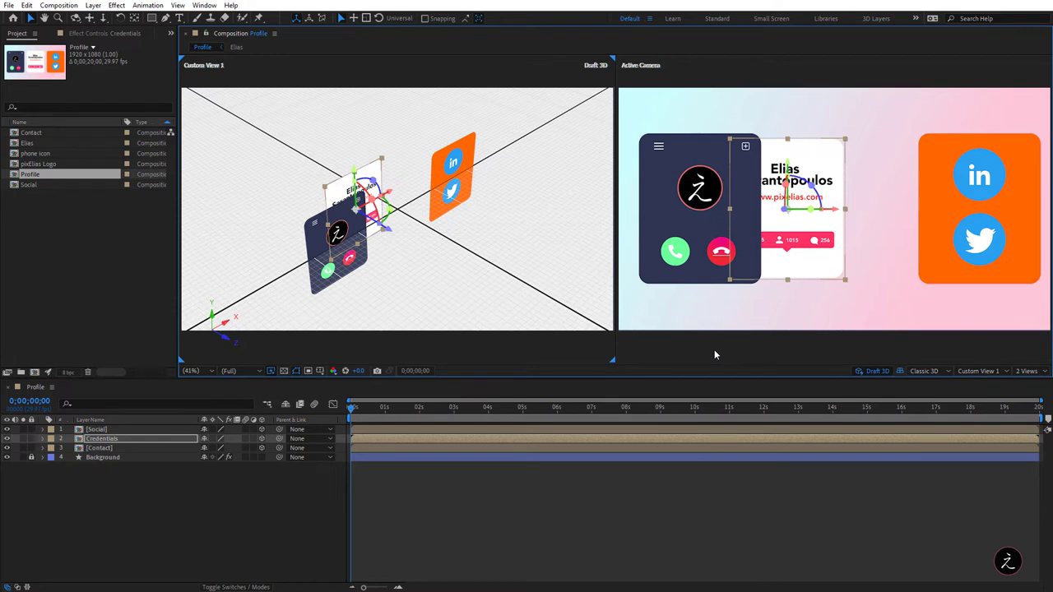
{"action": "left_click", "coordinate": [459, 183]}
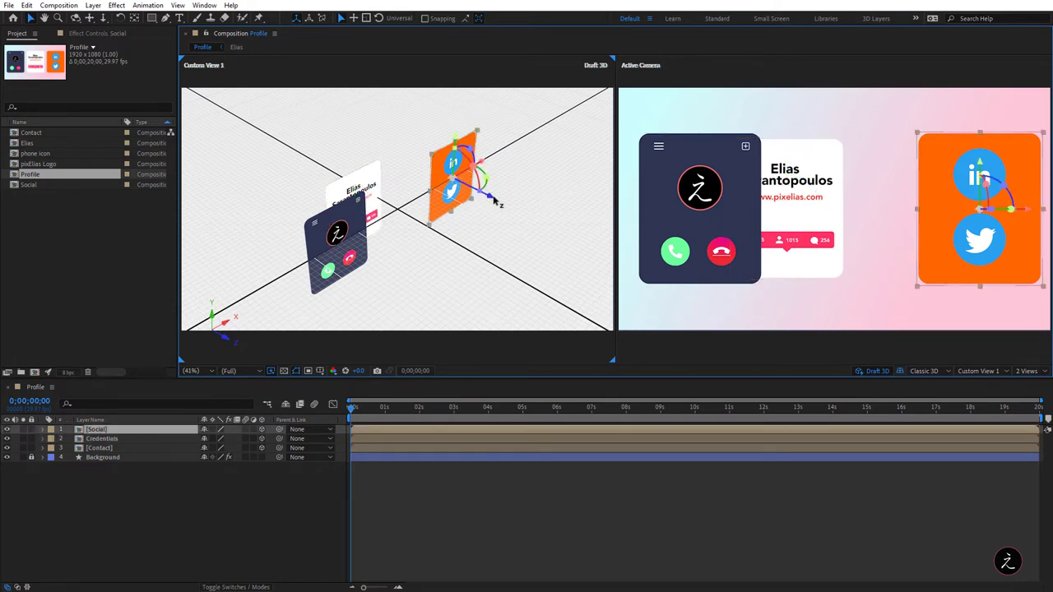
{"action": "left_click_drag", "start_coordinate": [494, 201], "coordinate": [359, 168]}
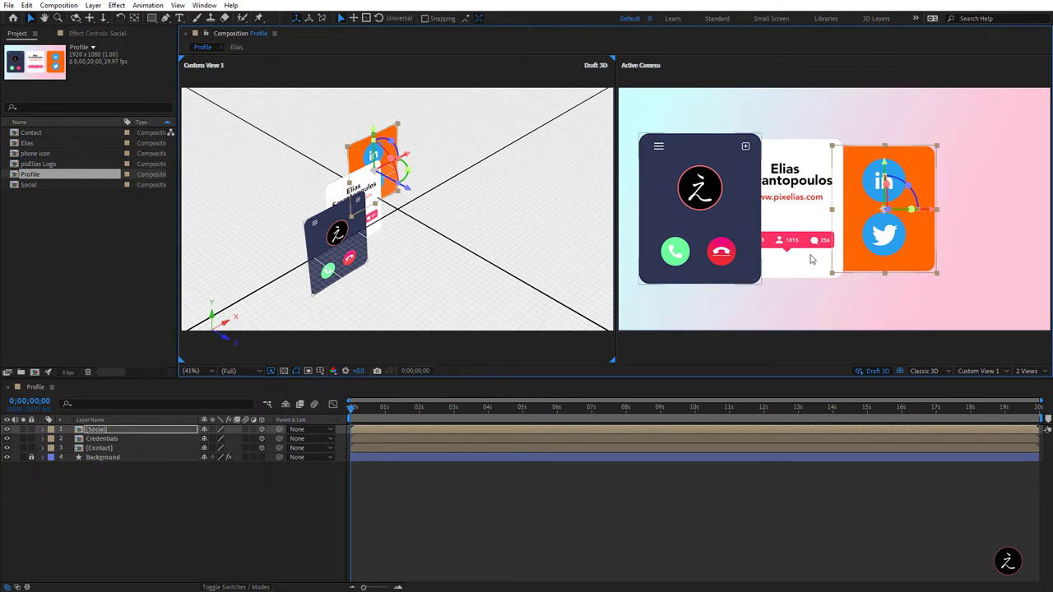
{"action": "left_click", "coordinate": [471, 358]}
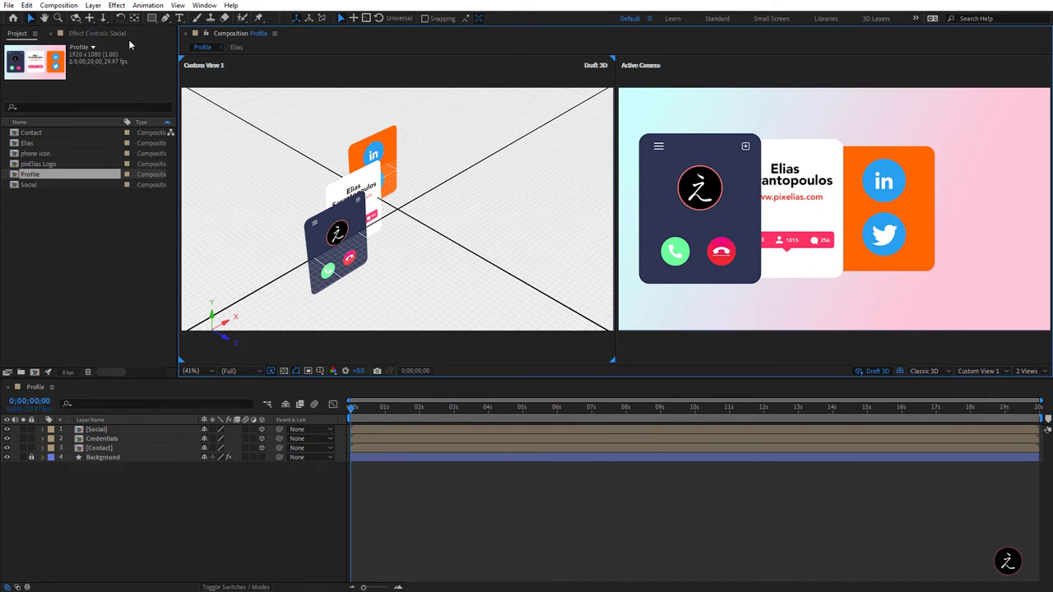
Step: Orbit Custom View 1 to a lower angle and choose a different Orbit tool variant
{"action": "key", "text": "c"}
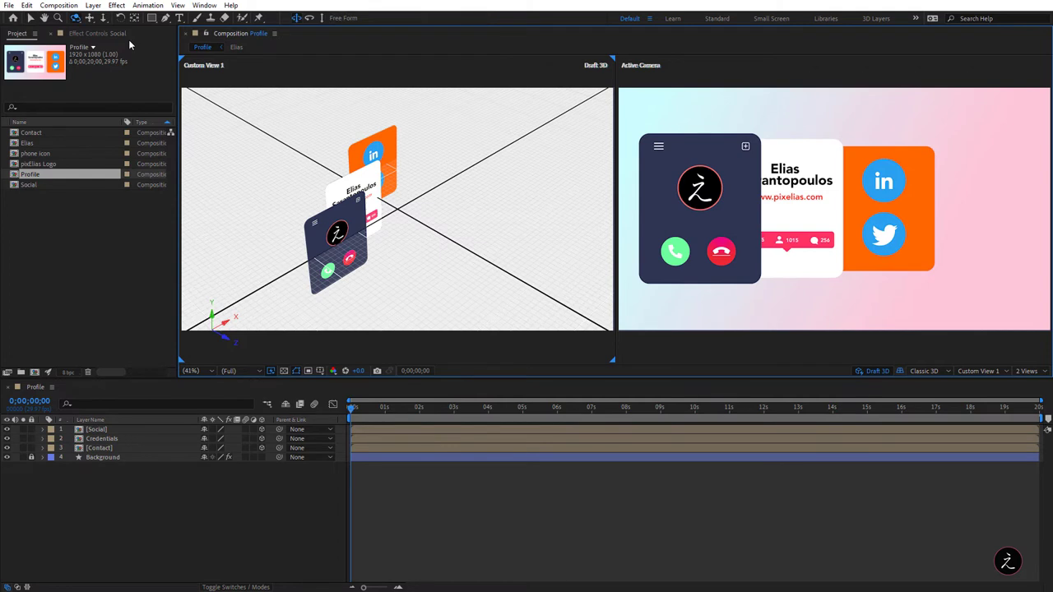
{"action": "key", "text": "c"}
{"action": "key", "text": "c"}
{"action": "key", "text": "c"}
{"action": "left_click_drag", "start_coordinate": [387, 211], "coordinate": [363, 219]}
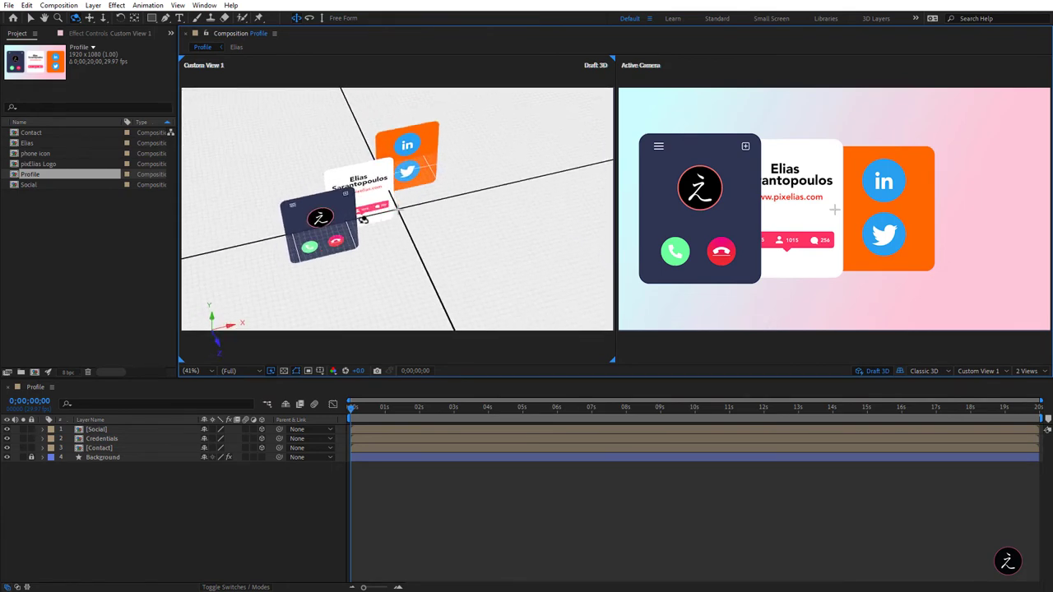
{"action": "left_click", "coordinate": [75, 19]}
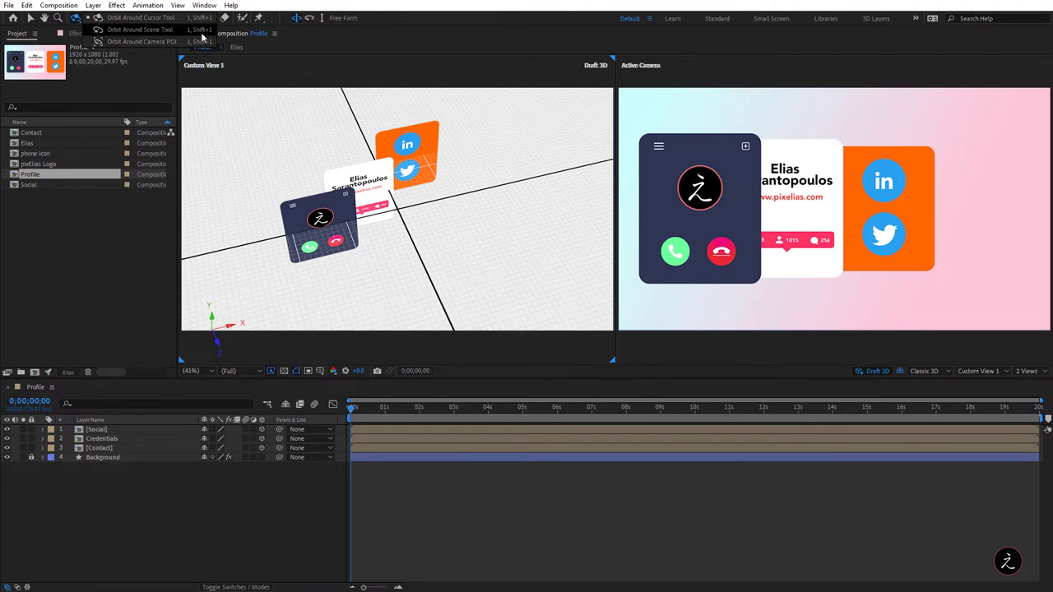
{"action": "left_click", "coordinate": [180, 25]}
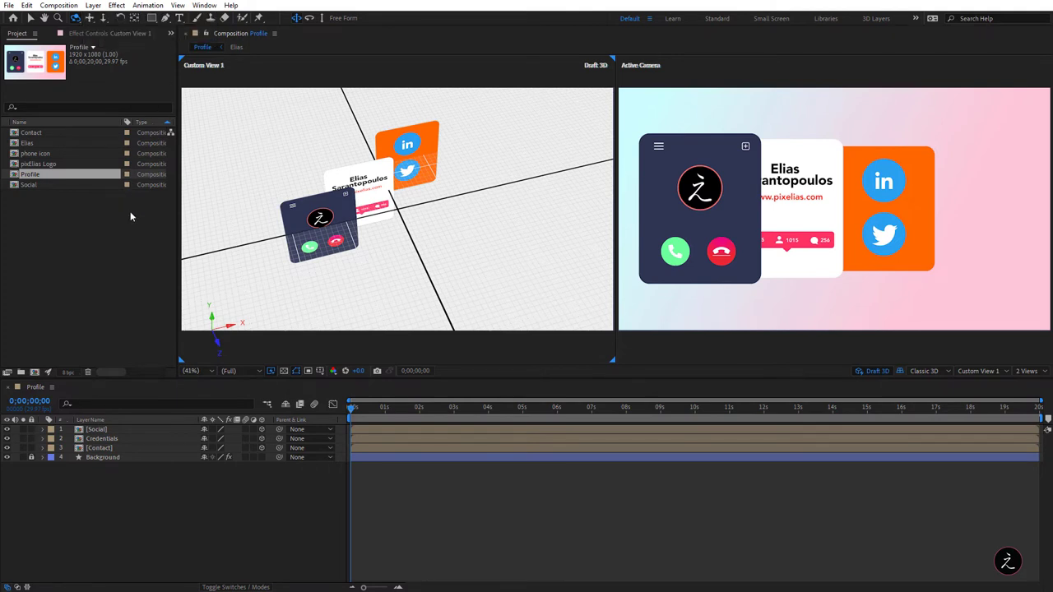
Step: Pan Custom View 1 to shift the cards and dolly it closer to them
{"action": "key", "text": "2"}
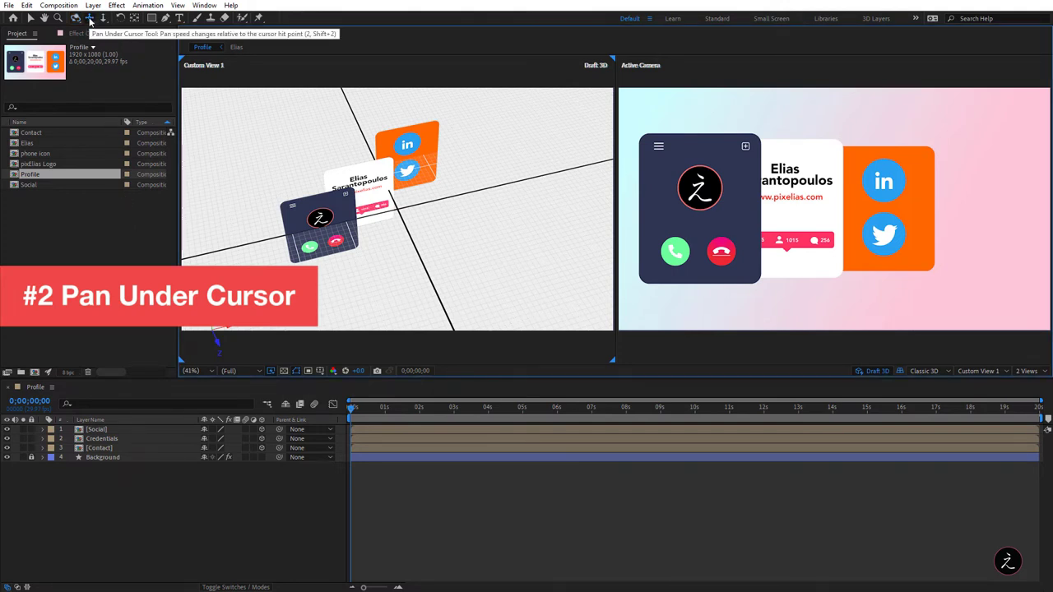
{"action": "left_click_drag", "start_coordinate": [398, 213], "coordinate": [420, 220]}
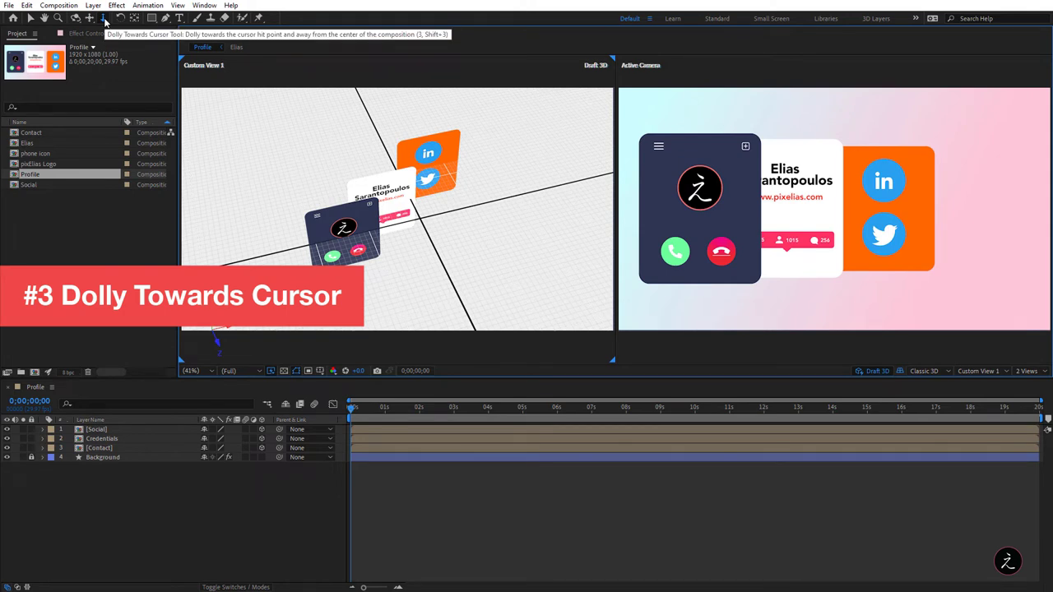
{"action": "left_click", "coordinate": [105, 23]}
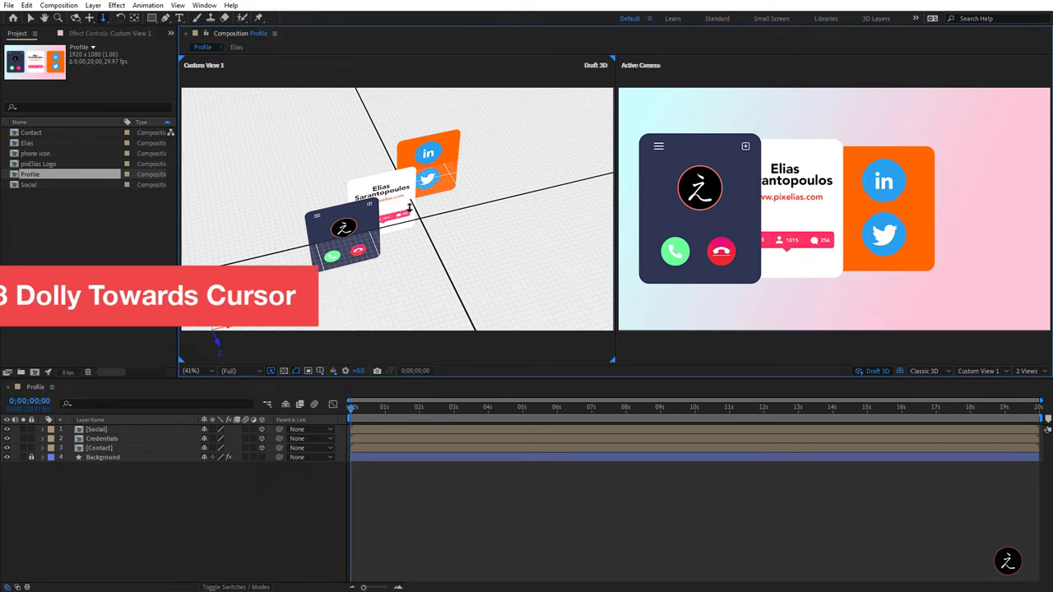
{"action": "left_click_drag", "start_coordinate": [416, 219], "coordinate": [345, 18]}
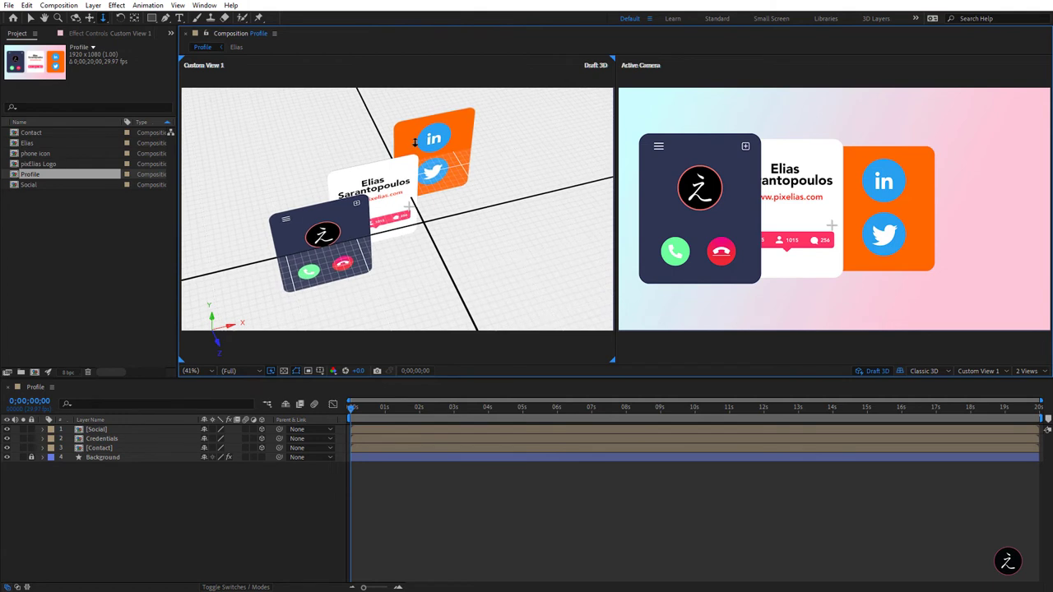
Step: Orbit Custom View 1 around the staggered cards to view them from a new angle
{"action": "left_click", "coordinate": [30, 18]}
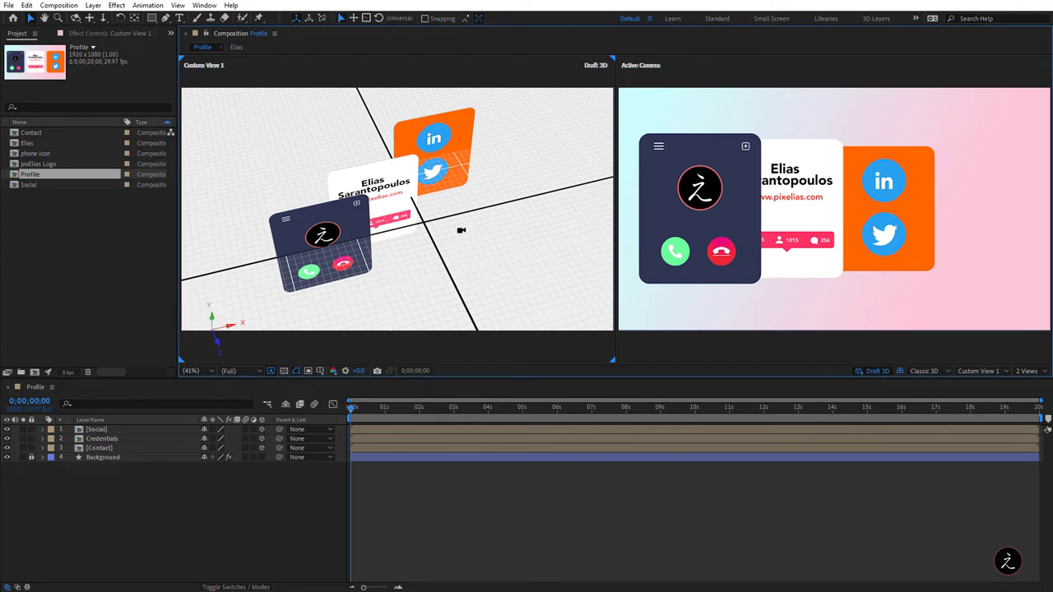
{"action": "left_click_drag", "start_coordinate": [462, 231], "coordinate": [417, 232]}
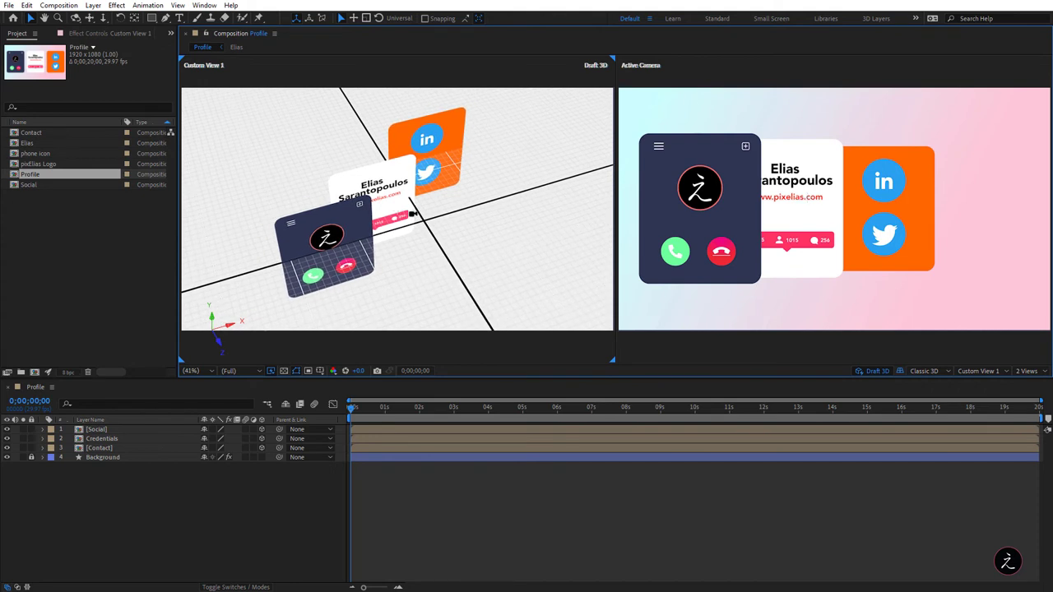
{"action": "mouse_move", "coordinate": [413, 215]}
{"action": "left_mouse_down"}
{"action": "mouse_move", "coordinate": [476, 210]}
{"action": "mouse_move", "coordinate": [427, 198]}
{"action": "mouse_move", "coordinate": [401, 229]}
{"action": "left_mouse_up"}
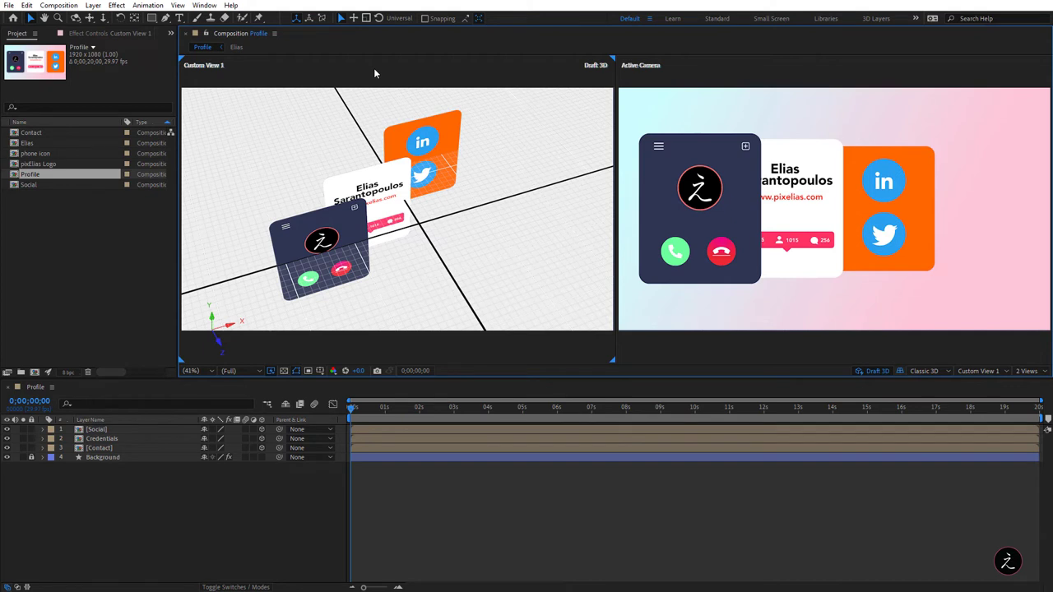
{"action": "left_click", "coordinate": [177, 5]}
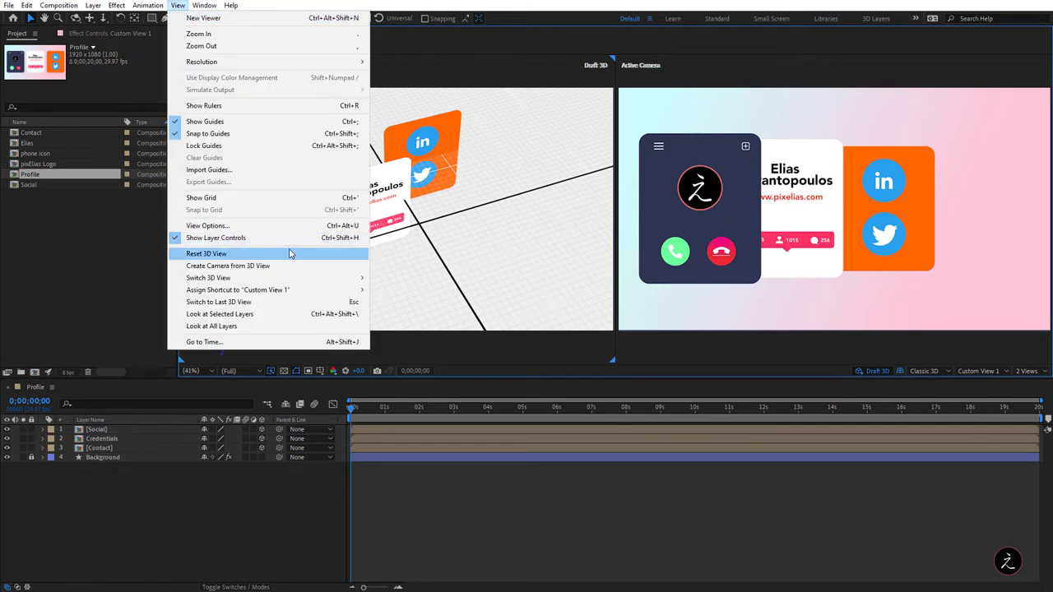
{"action": "left_click", "coordinate": [290, 253]}
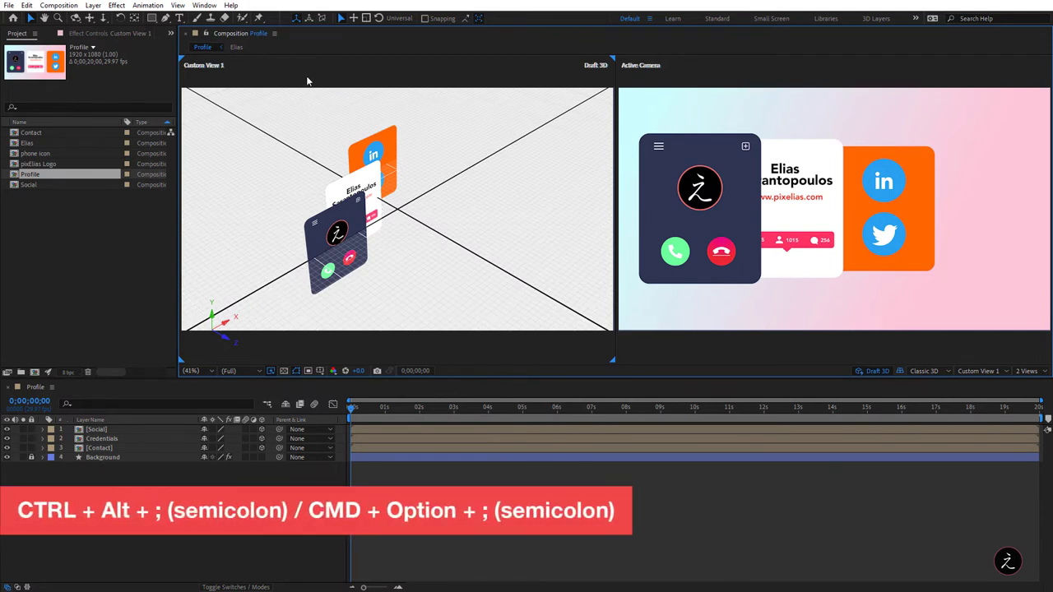
{"action": "key", "text": "ctrl+alt+semicolon"}
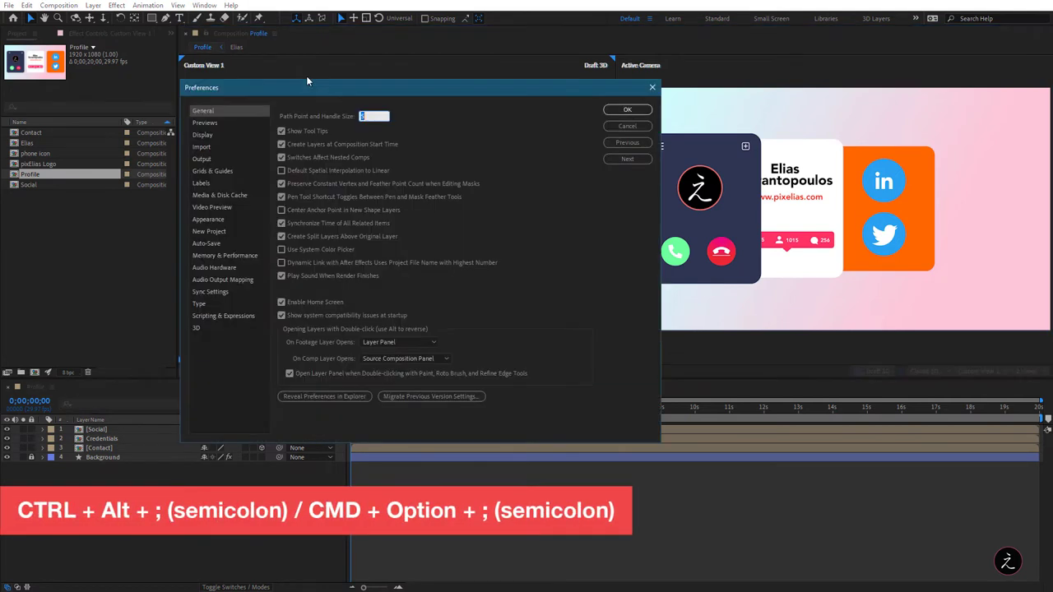
{"action": "left_click", "coordinate": [208, 327]}
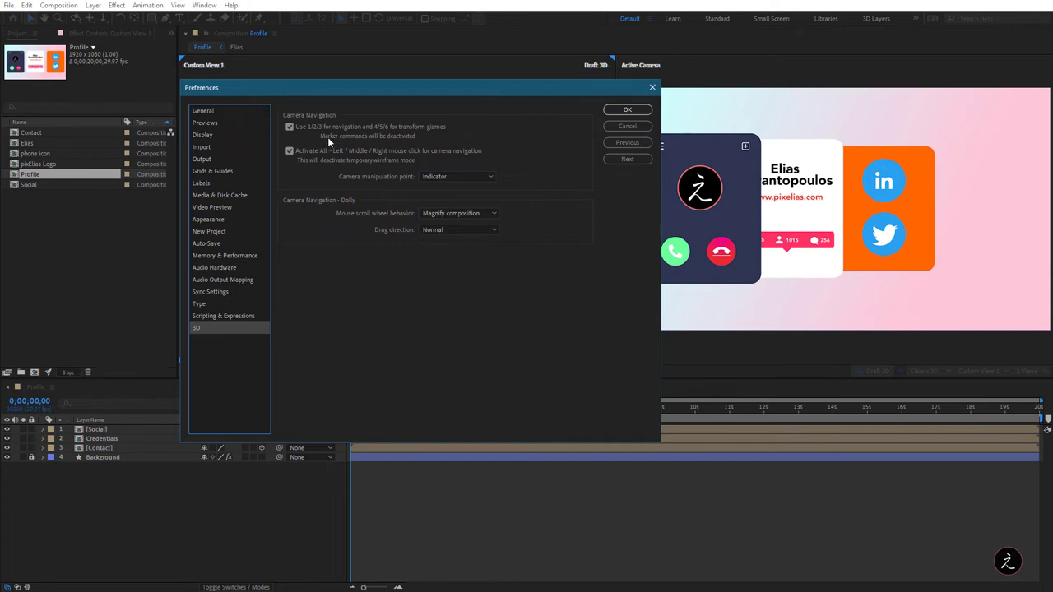
{"action": "left_click", "coordinate": [627, 126]}
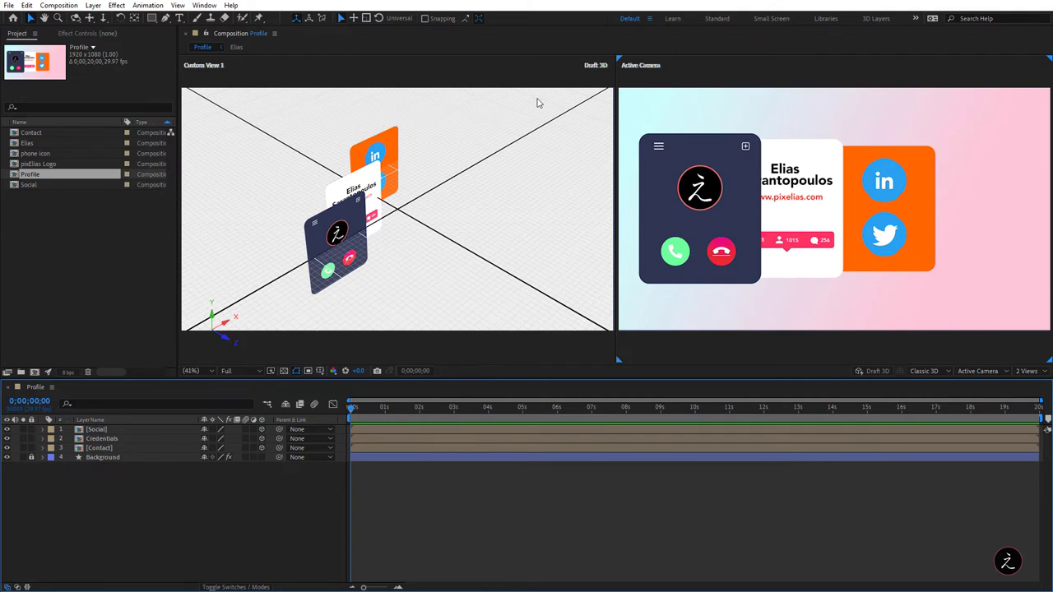
Step: Set the left viewer to the orthographic Top view, showing the cards edge-on as thin lines
{"action": "left_click", "coordinate": [256, 77]}
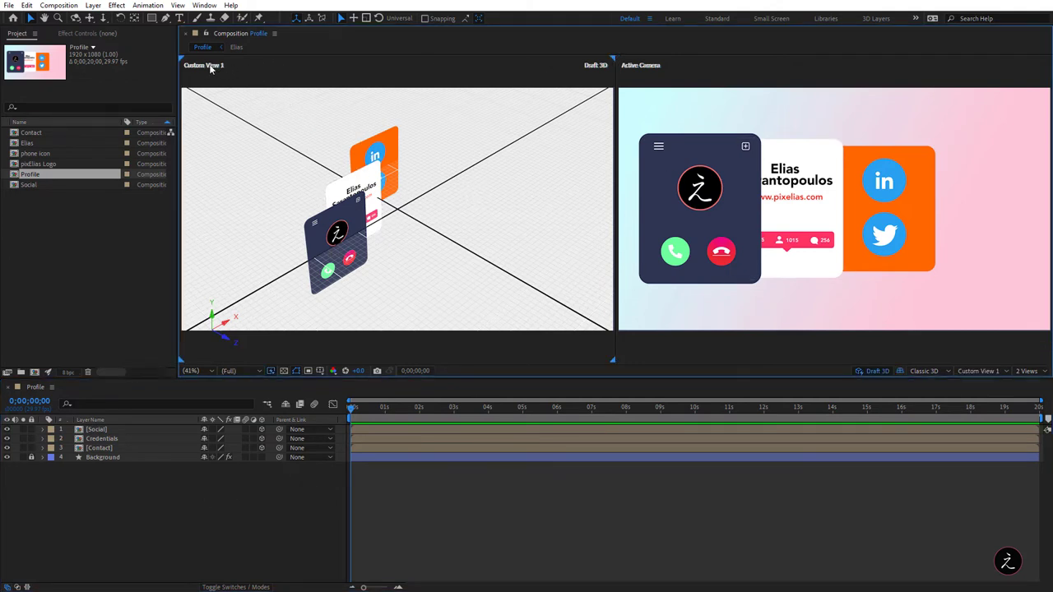
{"action": "left_click", "coordinate": [979, 371]}
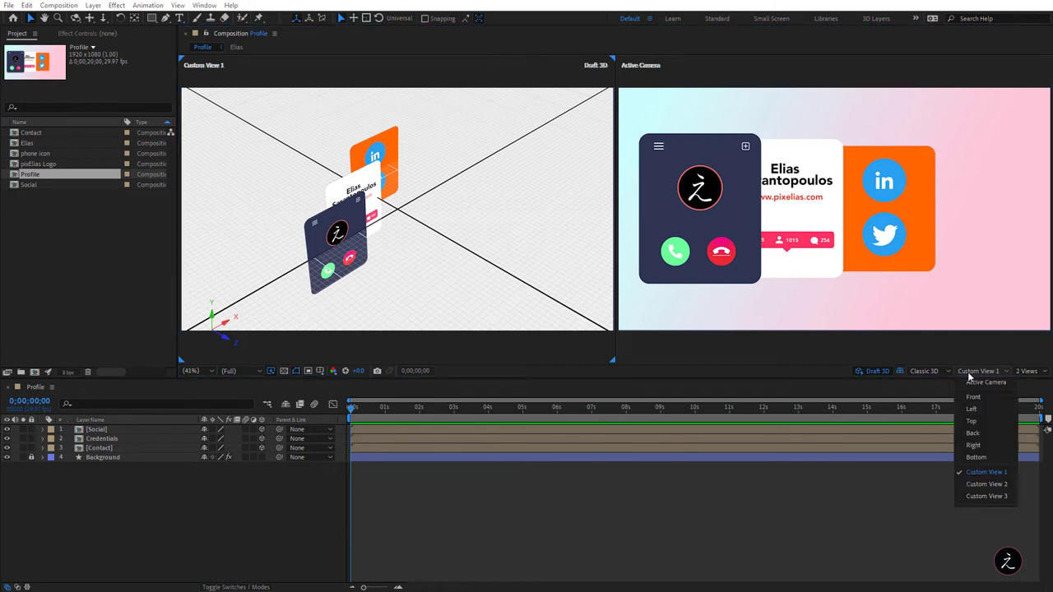
{"action": "left_click", "coordinate": [992, 421]}
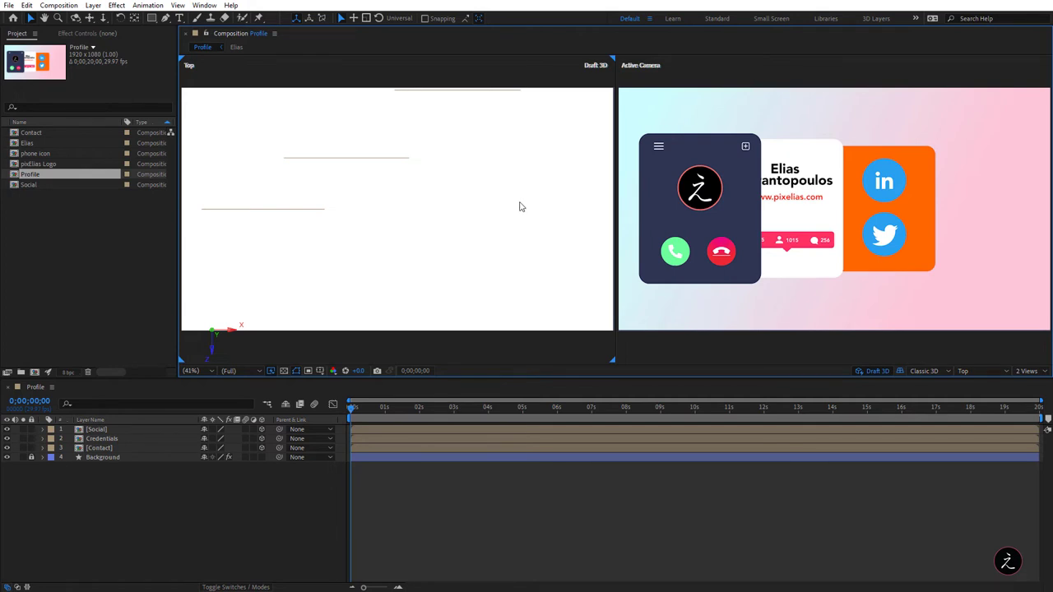
Step: Stagger the Contact, Credentials and Social cards evenly along Z, then select all three
{"action": "left_click_drag", "start_coordinate": [229, 187], "coordinate": [294, 255]}
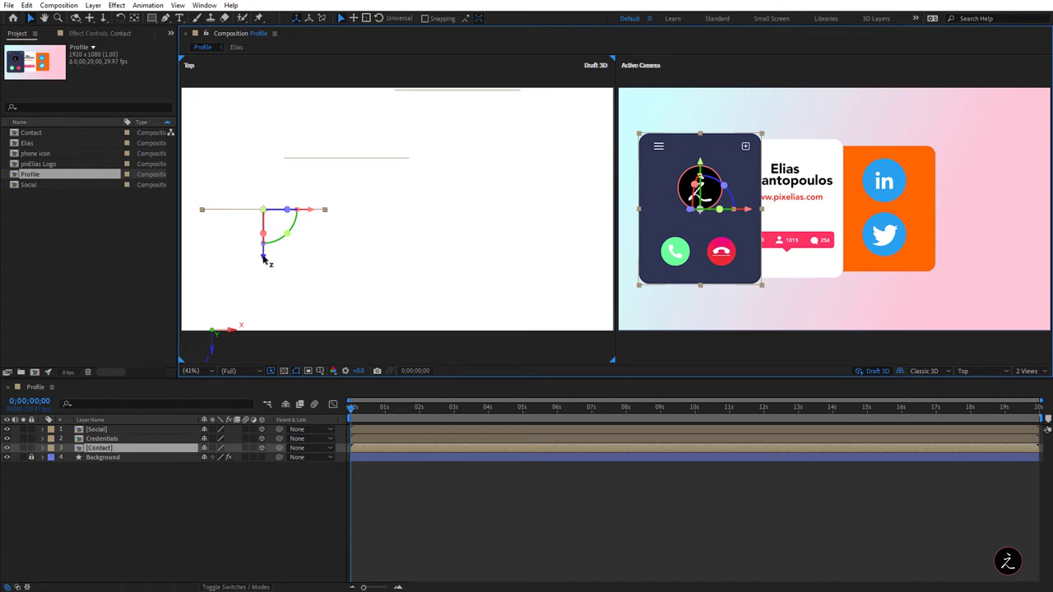
{"action": "left_click_drag", "start_coordinate": [264, 259], "coordinate": [265, 300]}
{"action": "left_click_drag", "start_coordinate": [314, 133], "coordinate": [352, 230]}
{"action": "left_click_drag", "start_coordinate": [418, 73], "coordinate": [461, 179]}
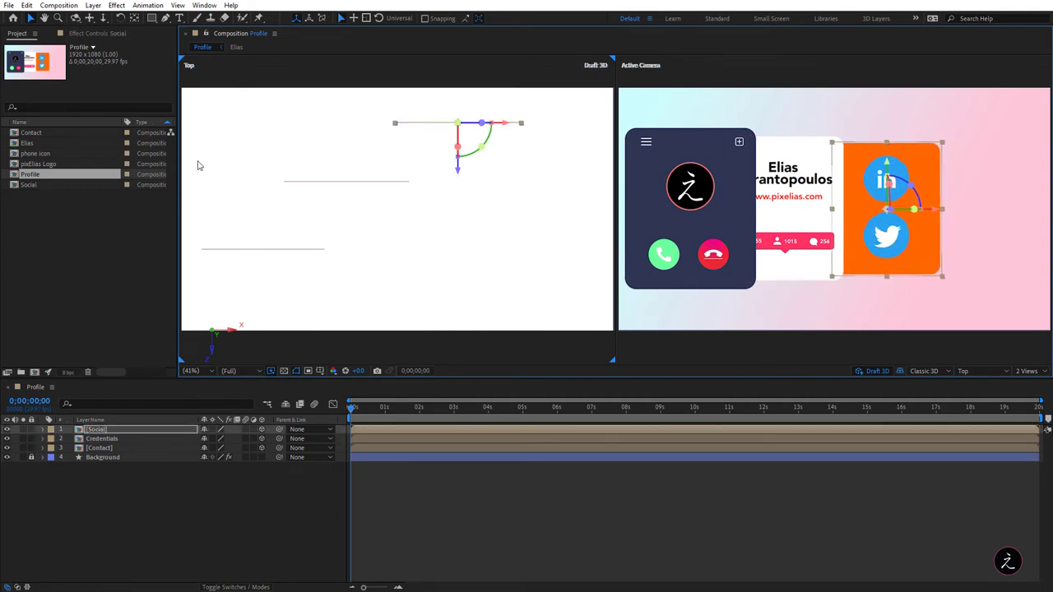
{"action": "left_click_drag", "start_coordinate": [215, 96], "coordinate": [481, 284]}
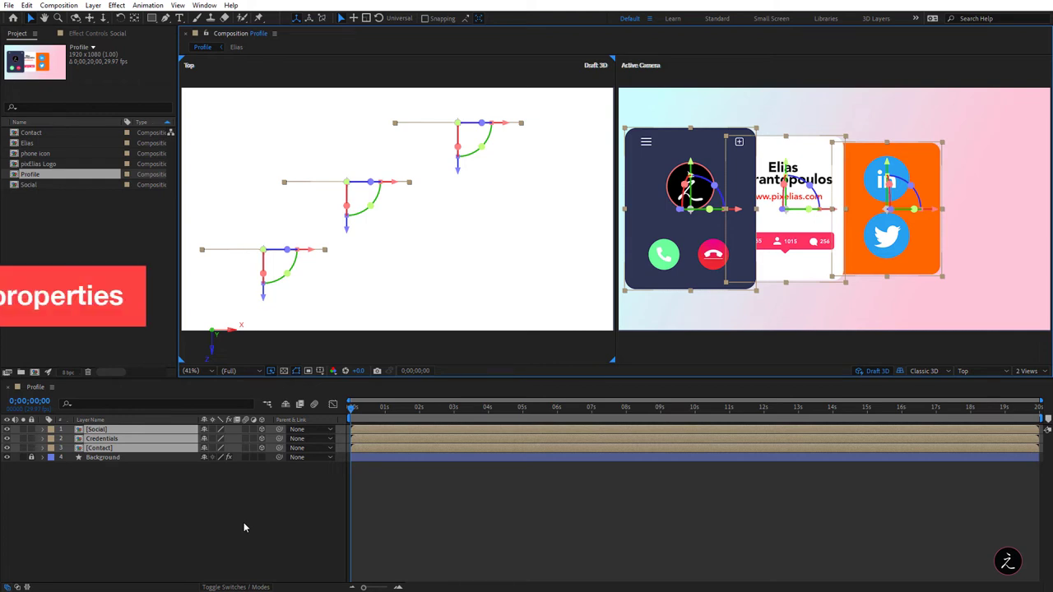
Step: Give all three cards a Y Rotation of -25°
{"action": "key", "text": "r"}
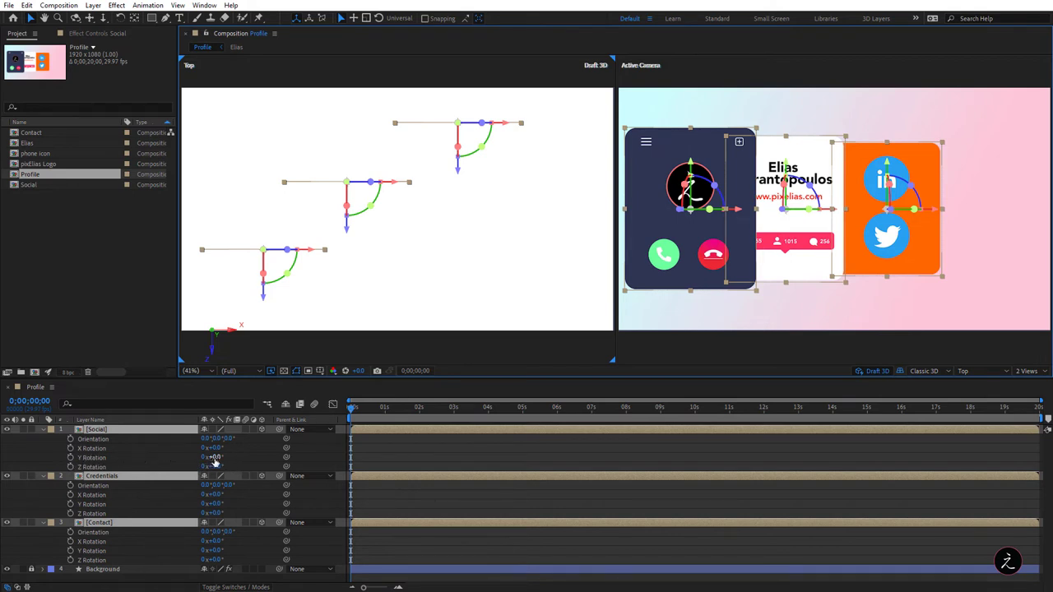
{"action": "mouse_move", "coordinate": [216, 460]}
{"action": "left_mouse_down"}
{"action": "mouse_move", "coordinate": [192, 458]}
{"action": "mouse_move", "coordinate": [209, 457]}
{"action": "left_mouse_up"}
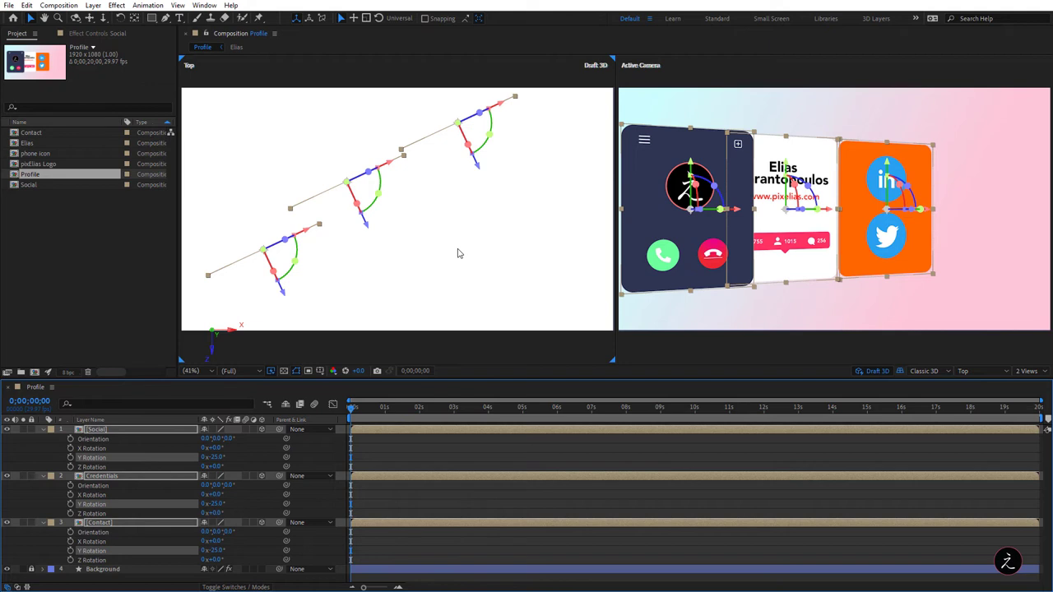
{"action": "left_click", "coordinate": [319, 262]}
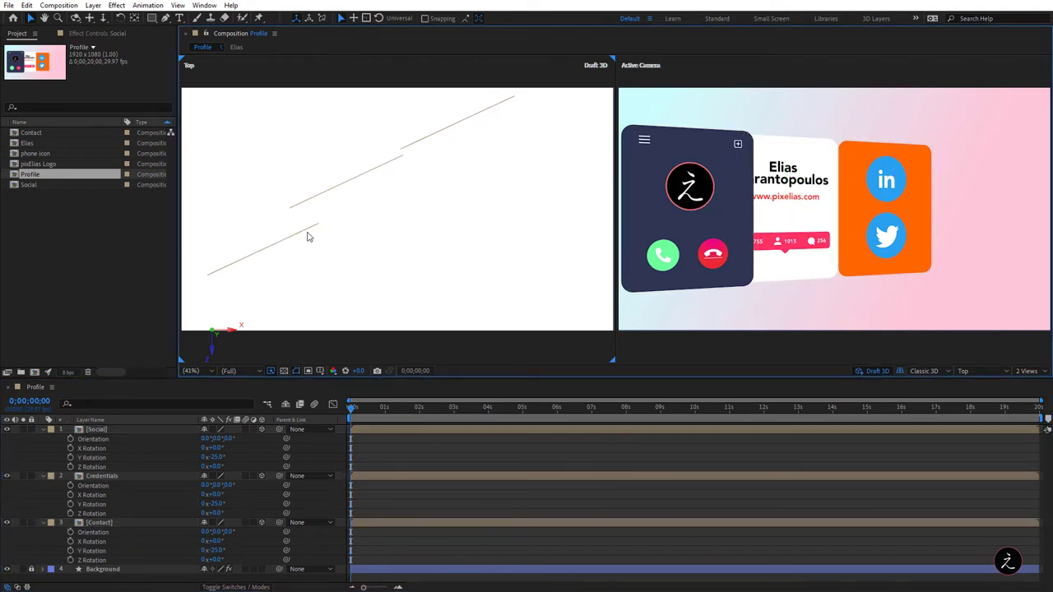
Step: Slide the Contact card along X and move the Credentials card along X and Z
{"action": "left_click", "coordinate": [285, 235]}
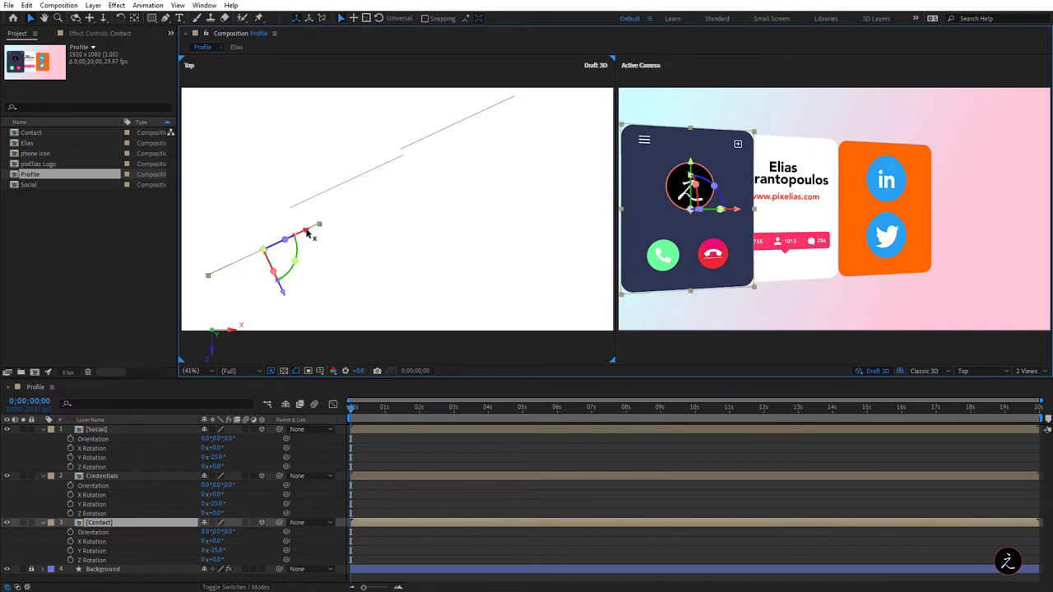
{"action": "left_click_drag", "start_coordinate": [310, 235], "coordinate": [297, 233]}
{"action": "left_click_drag", "start_coordinate": [340, 160], "coordinate": [371, 193]}
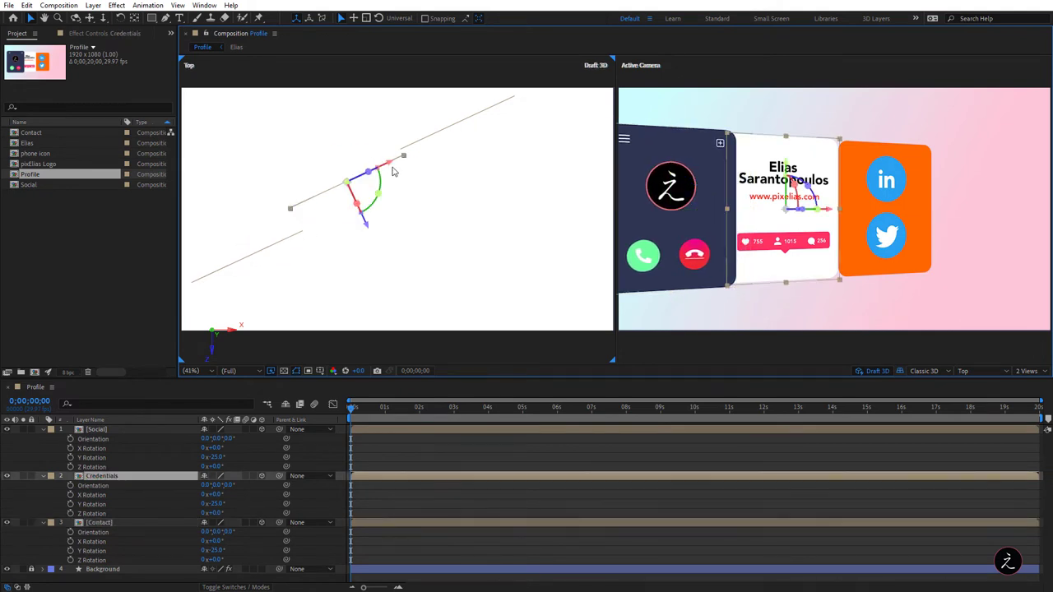
{"action": "left_click_drag", "start_coordinate": [418, 123], "coordinate": [517, 101]}
{"action": "left_click", "coordinate": [350, 179]}
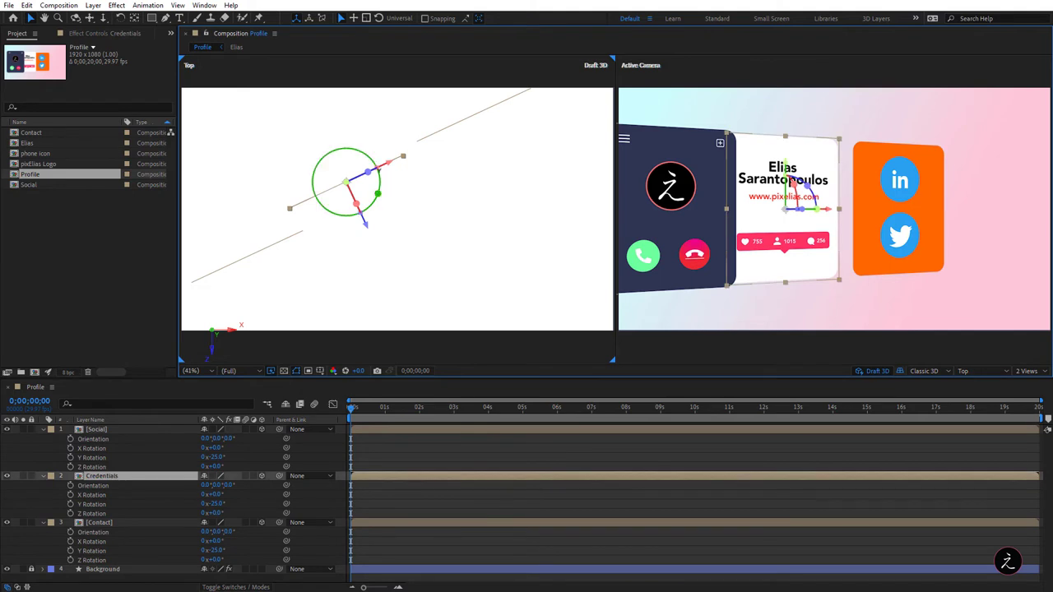
{"action": "left_click_drag", "start_coordinate": [394, 168], "coordinate": [403, 162]}
{"action": "left_click_drag", "start_coordinate": [378, 228], "coordinate": [357, 252]}
Step: Nudge the Contact card along Z and slide the Social card along X to realign the row
{"action": "left_click", "coordinate": [248, 257]}
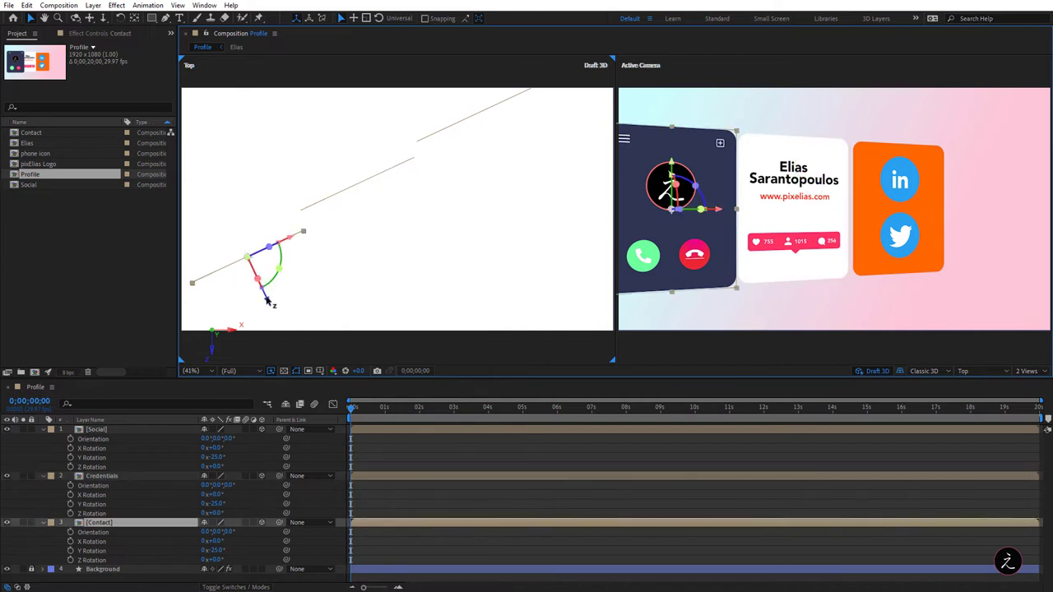
{"action": "left_click_drag", "start_coordinate": [268, 301], "coordinate": [279, 313]}
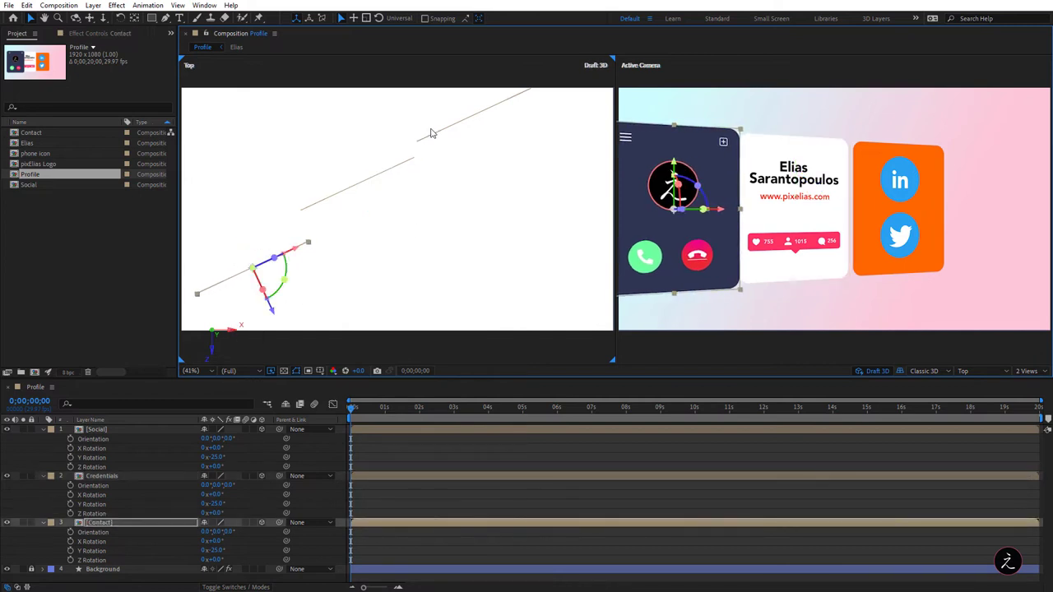
{"action": "left_click", "coordinate": [358, 179]}
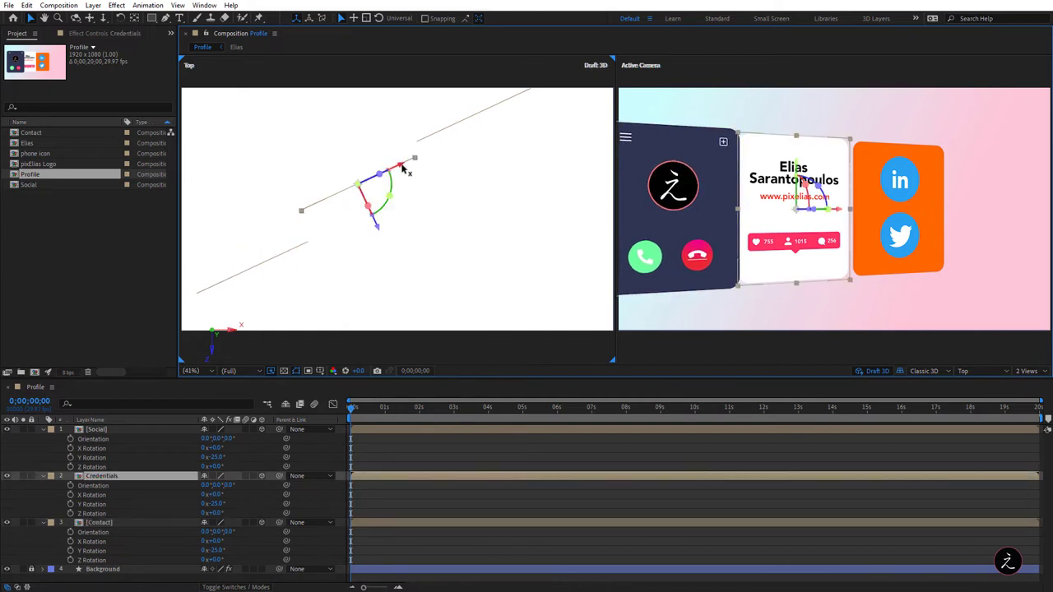
{"action": "left_click_drag", "start_coordinate": [428, 124], "coordinate": [492, 156]}
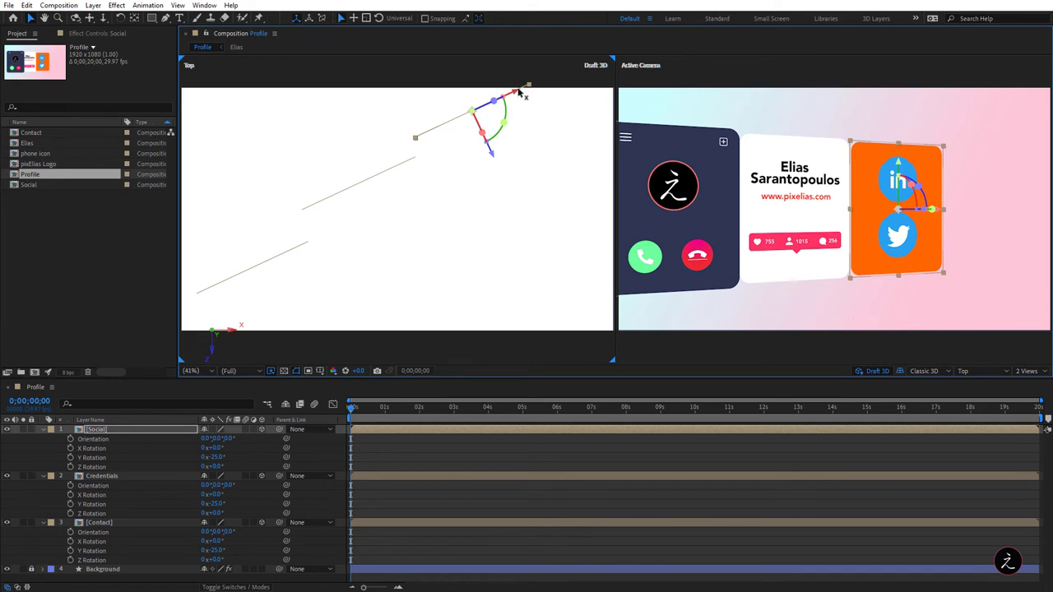
{"action": "left_click_drag", "start_coordinate": [518, 94], "coordinate": [535, 106]}
{"action": "left_click", "coordinate": [453, 189]}
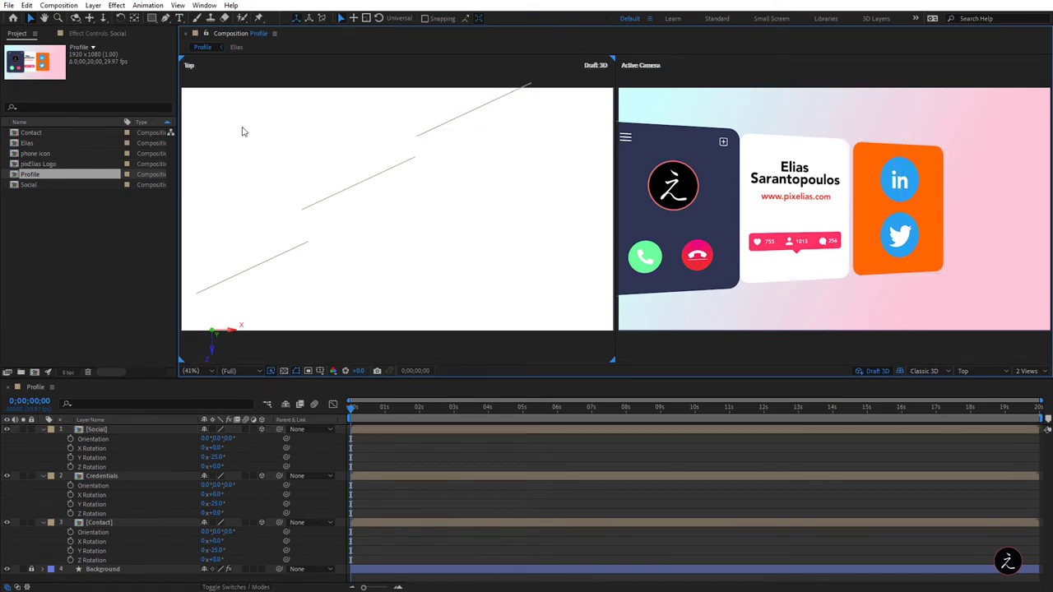
Step: Set Y Rotation to 0 for all three selected cards so they face the camera
{"action": "left_click_drag", "start_coordinate": [242, 128], "coordinate": [455, 334]}
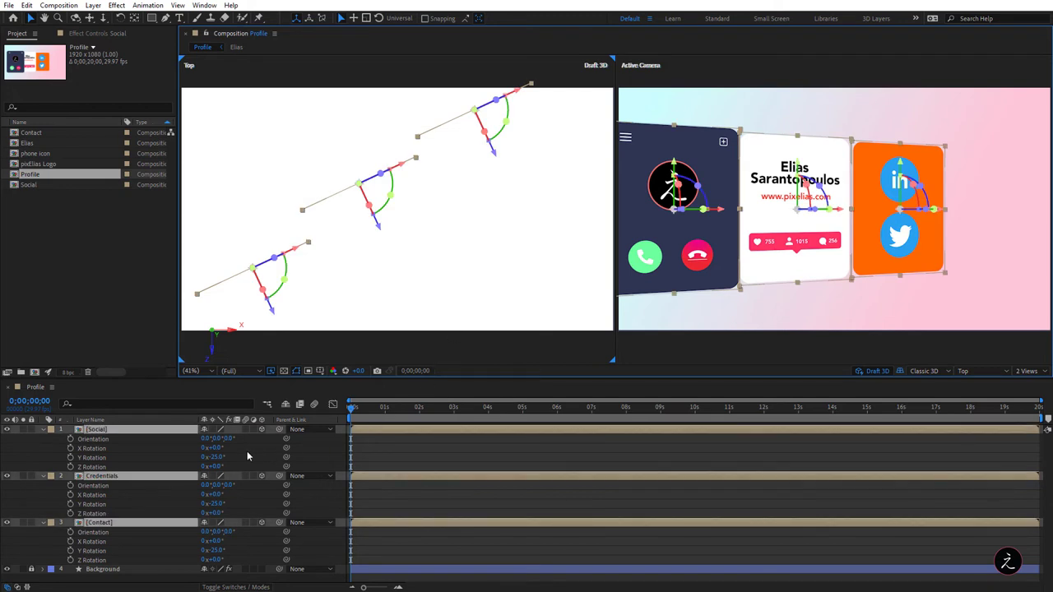
{"action": "mouse_move", "coordinate": [212, 457]}
{"action": "left_mouse_down"}
{"action": "mouse_move", "coordinate": [222, 458]}
{"action": "mouse_move", "coordinate": [205, 458]}
{"action": "left_mouse_up"}
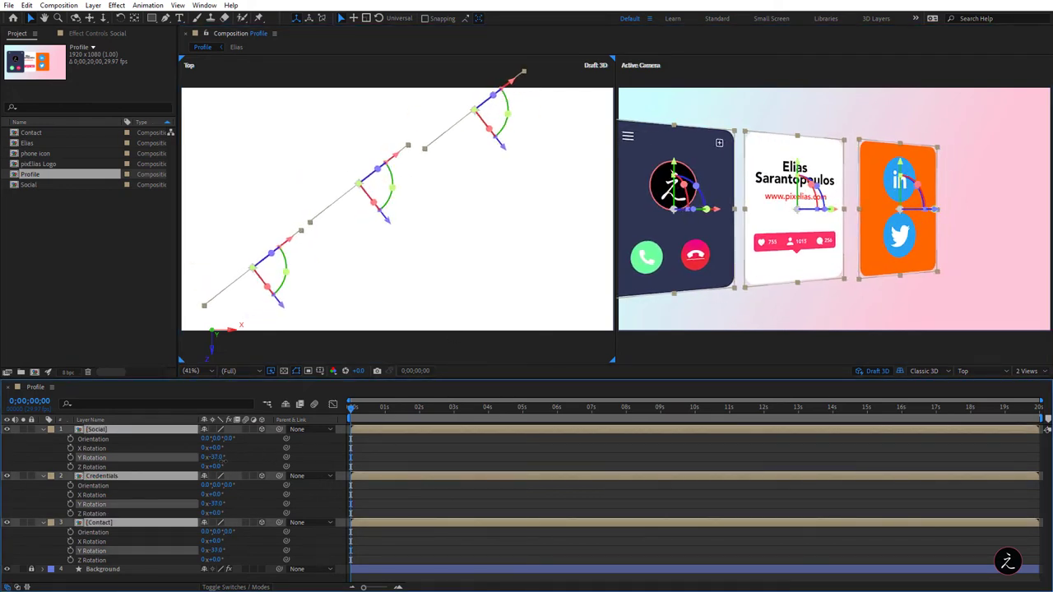
{"action": "left_click", "coordinate": [216, 458]}
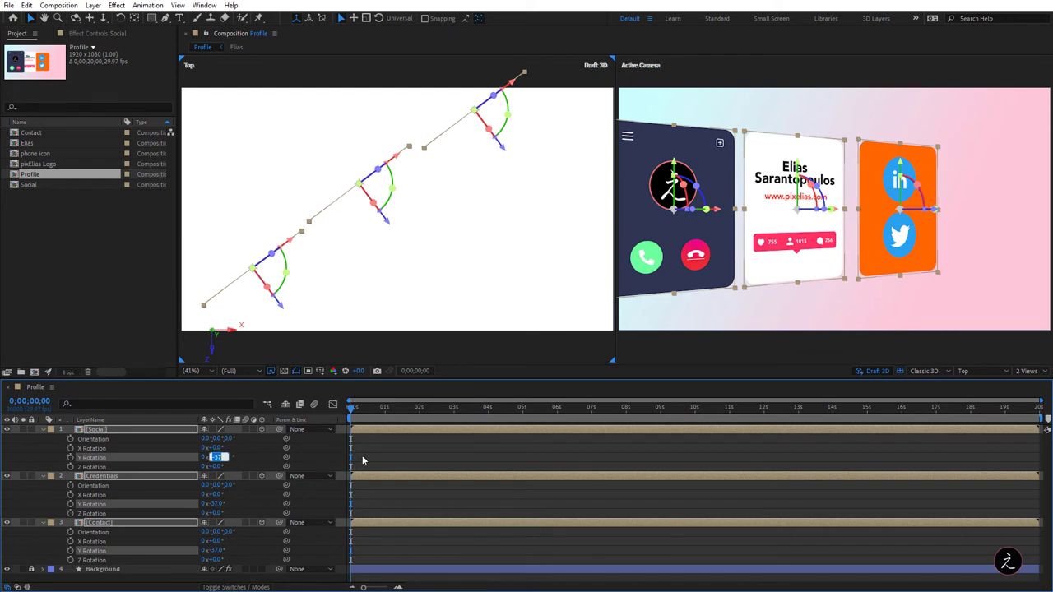
{"action": "type", "text": "0"}
{"action": "key", "text": "Return"}
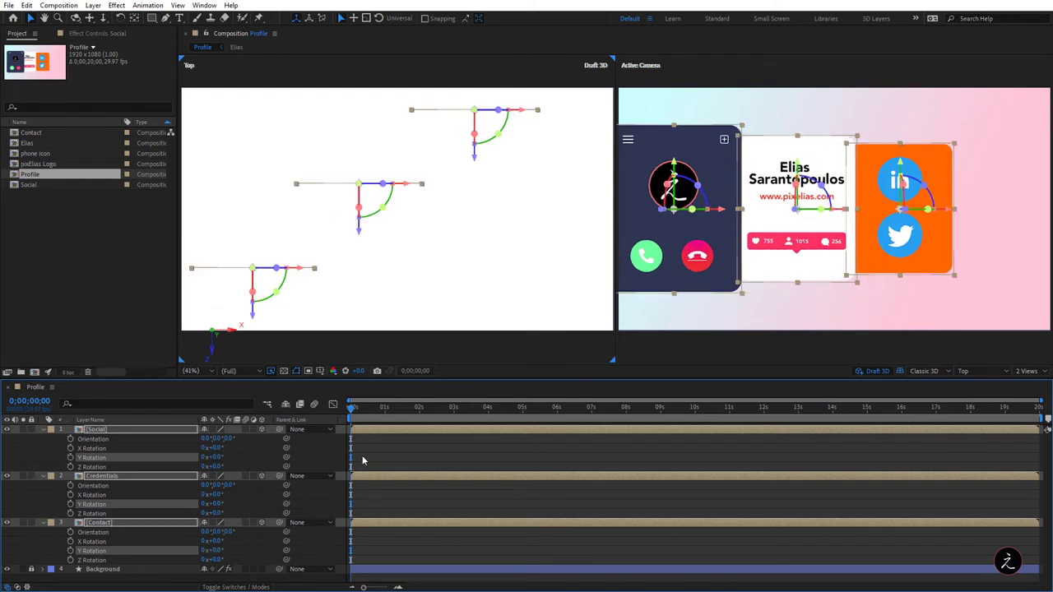
Step: Keyframe Y Rotation at 0° at 2 s and -70° at 0 s, pushing the cards back in depth
{"action": "left_click", "coordinate": [70, 458]}
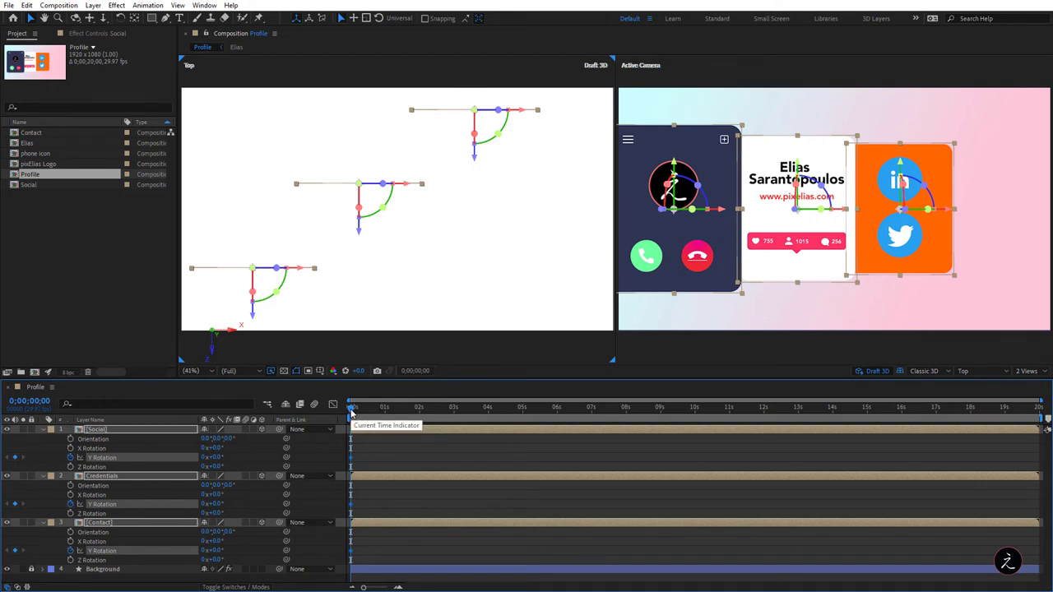
{"action": "left_click_drag", "start_coordinate": [354, 413], "coordinate": [421, 417]}
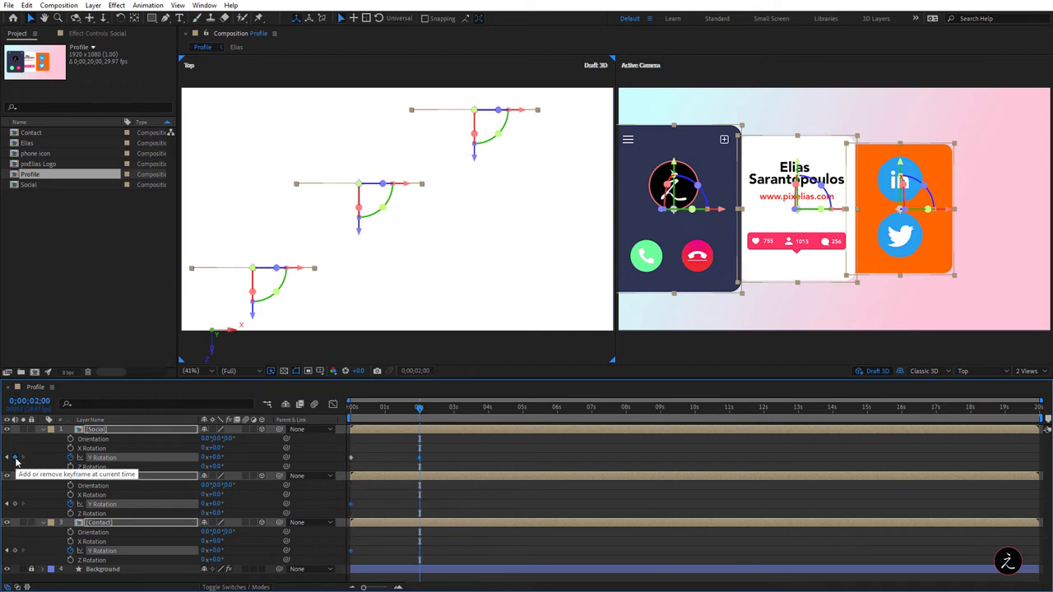
{"action": "left_click", "coordinate": [14, 458]}
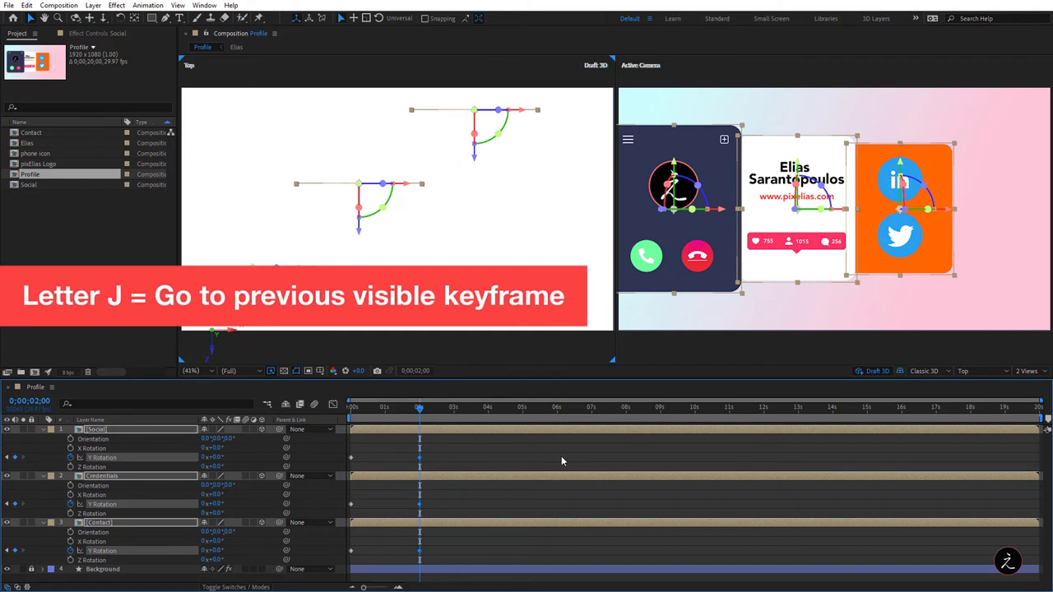
{"action": "key", "text": "j"}
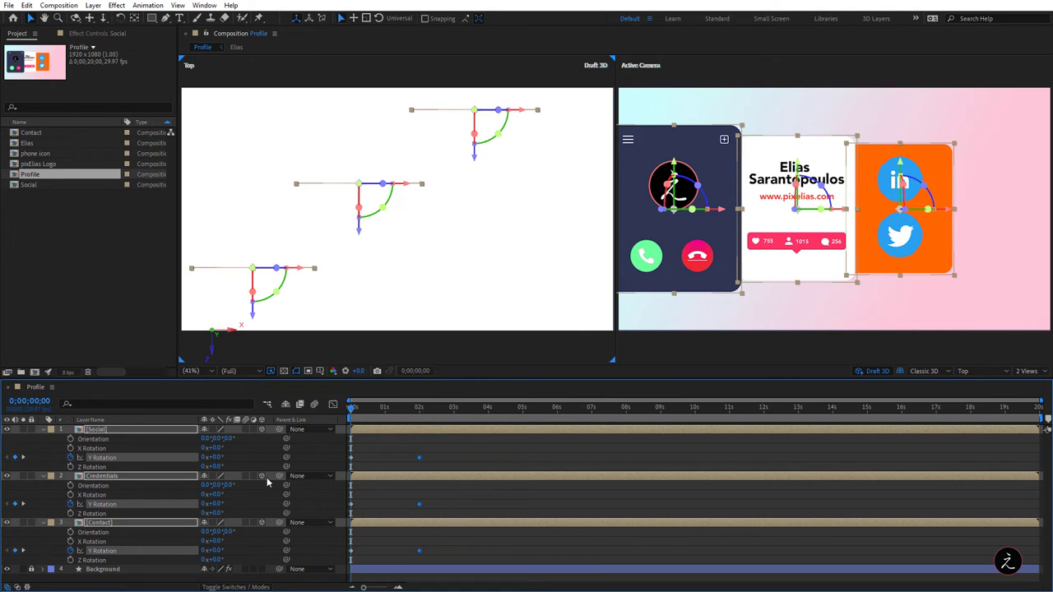
{"action": "left_click_drag", "start_coordinate": [211, 458], "coordinate": [183, 461]}
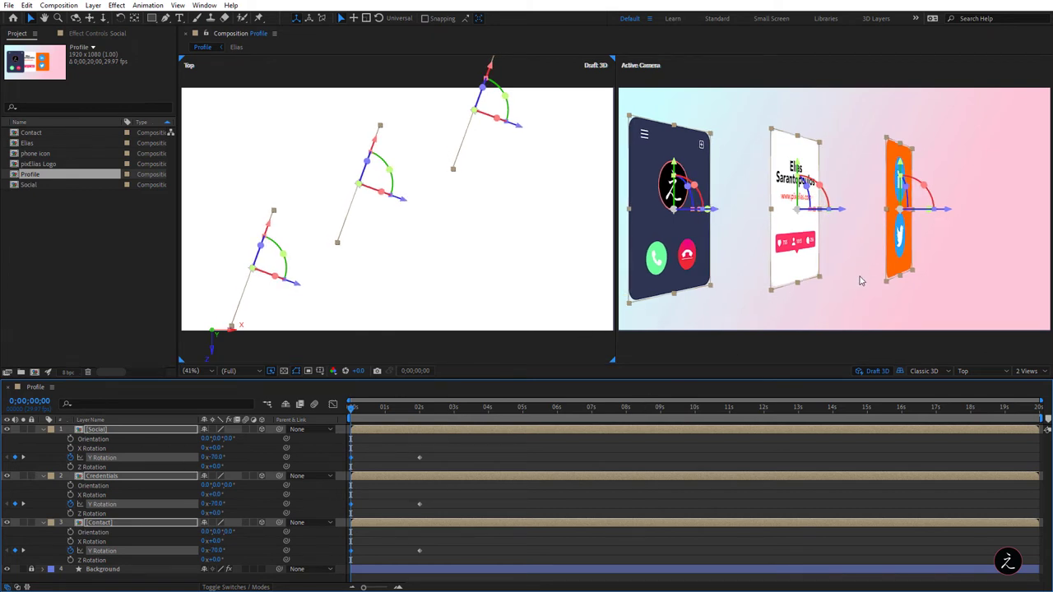
{"action": "left_click_drag", "start_coordinate": [955, 214], "coordinate": [994, 210]}
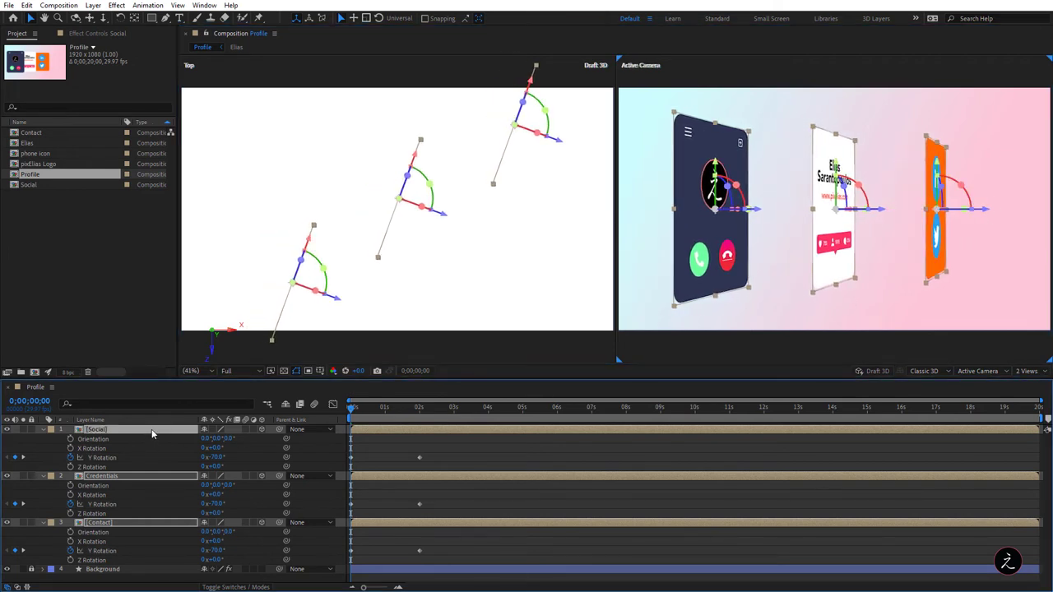
{"action": "key", "text": "u"}
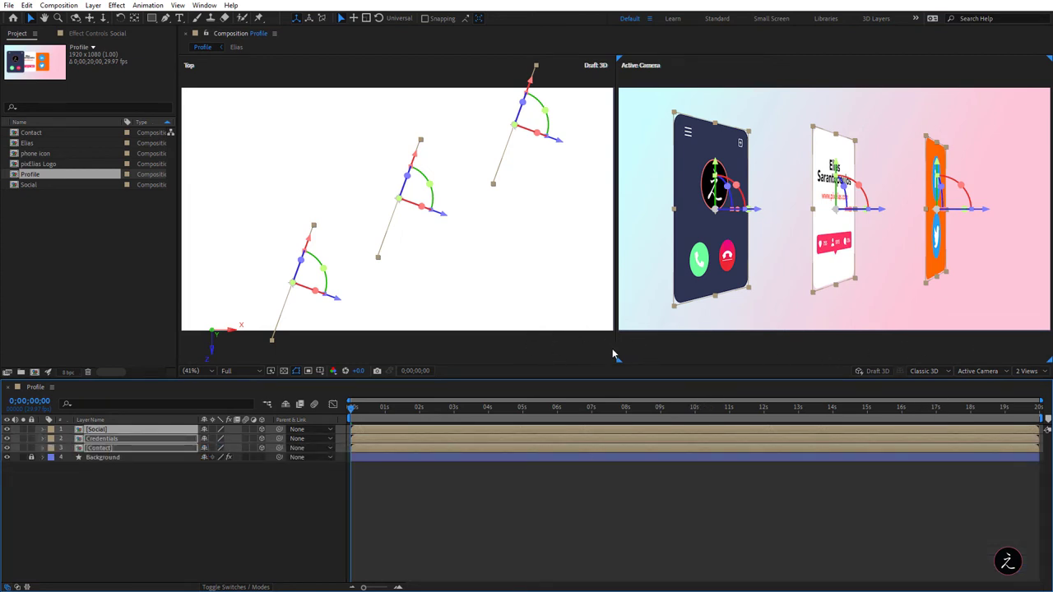
Step: Switch to a 1 View layout, preview the animation, and return the time to 0 s
{"action": "left_click", "coordinate": [1024, 371]}
{"action": "left_click", "coordinate": [1007, 384]}
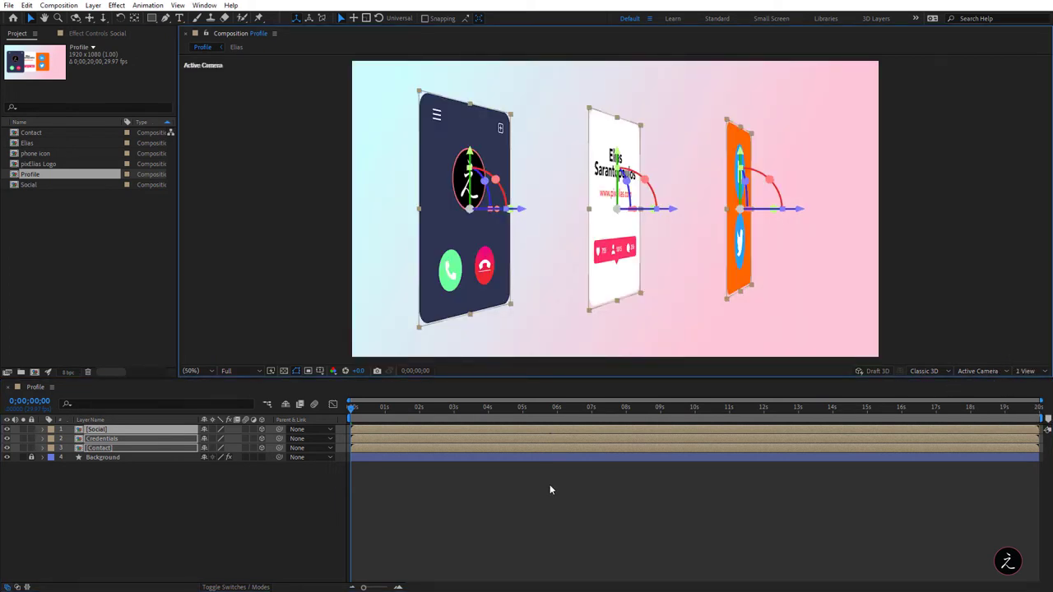
{"action": "key", "text": "space"}
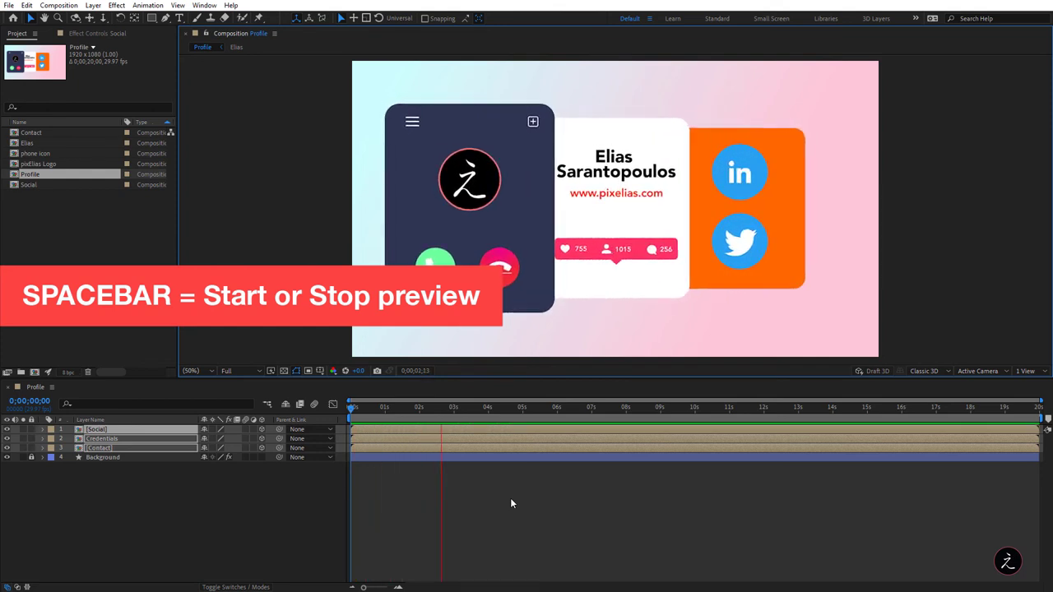
{"action": "key", "text": "space"}
{"action": "left_click_drag", "start_coordinate": [468, 409], "coordinate": [332, 413]}
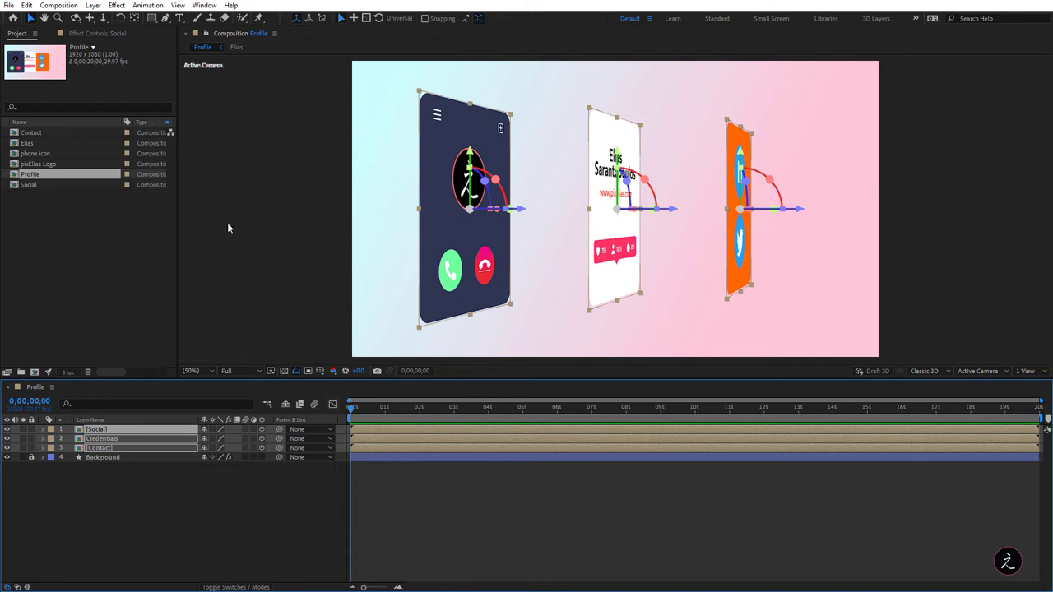
Step: Orbit, dolly back and pan the Active Camera view to look down on the cards at an angle
{"action": "left_click", "coordinate": [75, 19]}
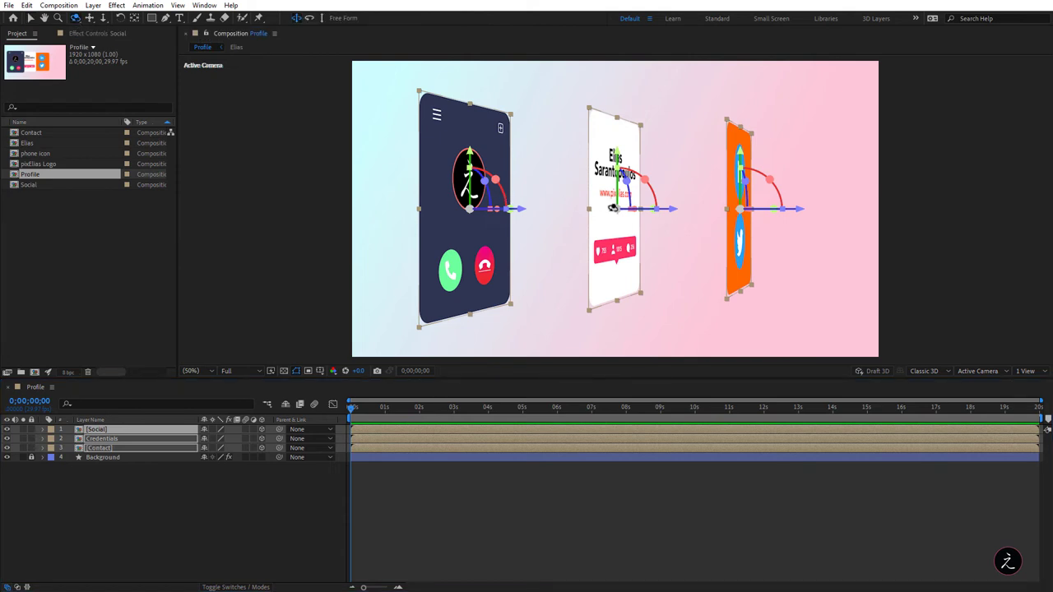
{"action": "left_click_drag", "start_coordinate": [614, 208], "coordinate": [589, 251]}
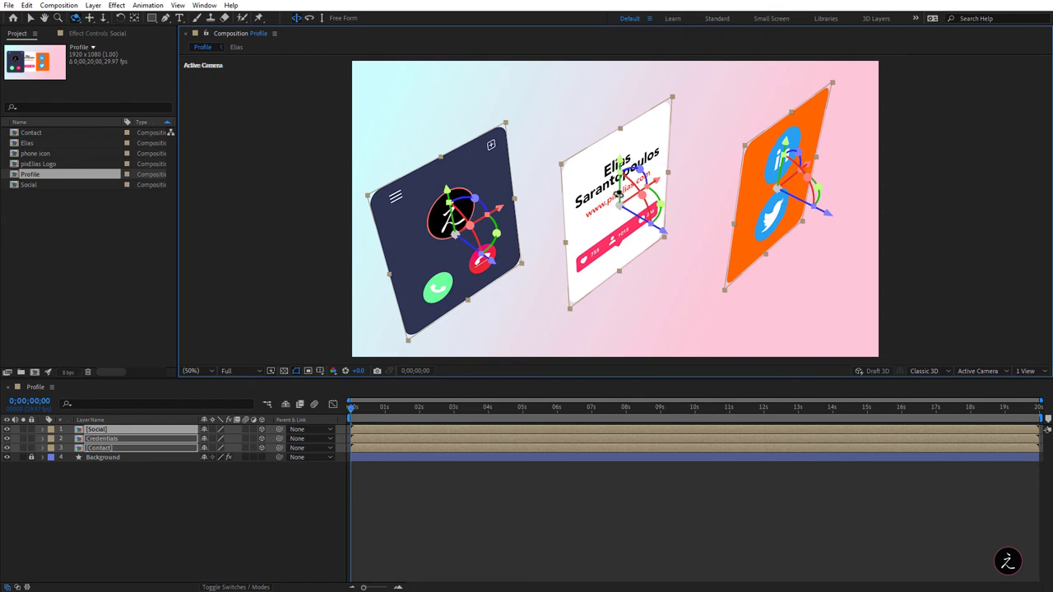
{"action": "key", "text": "c"}
{"action": "key", "text": "c"}
{"action": "left_click_drag", "start_coordinate": [619, 205], "coordinate": [640, 319]}
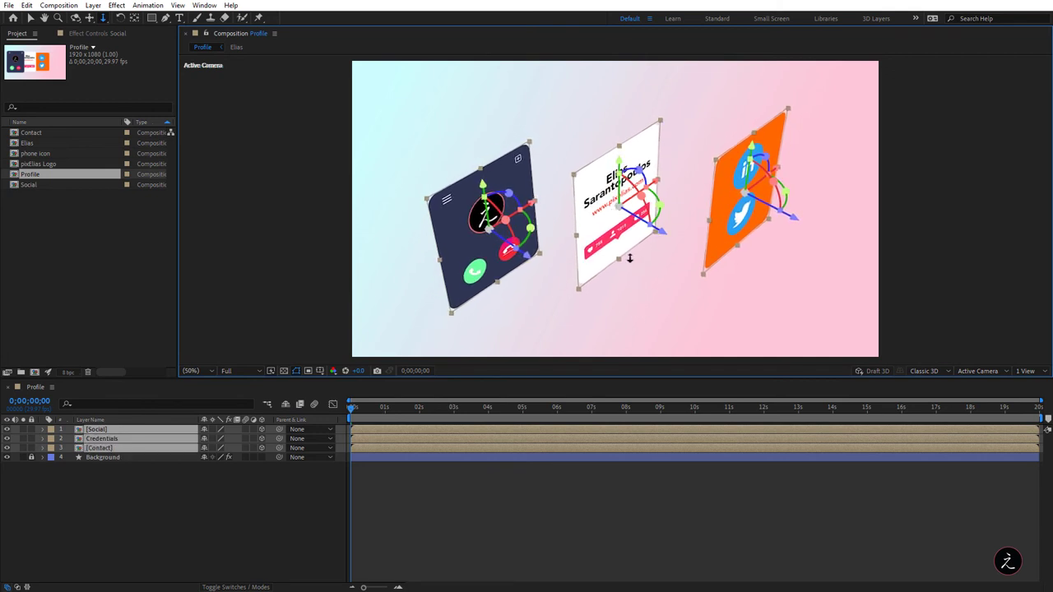
{"action": "key", "text": "c"}
{"action": "key", "text": "c"}
{"action": "left_click_drag", "start_coordinate": [619, 223], "coordinate": [613, 224]}
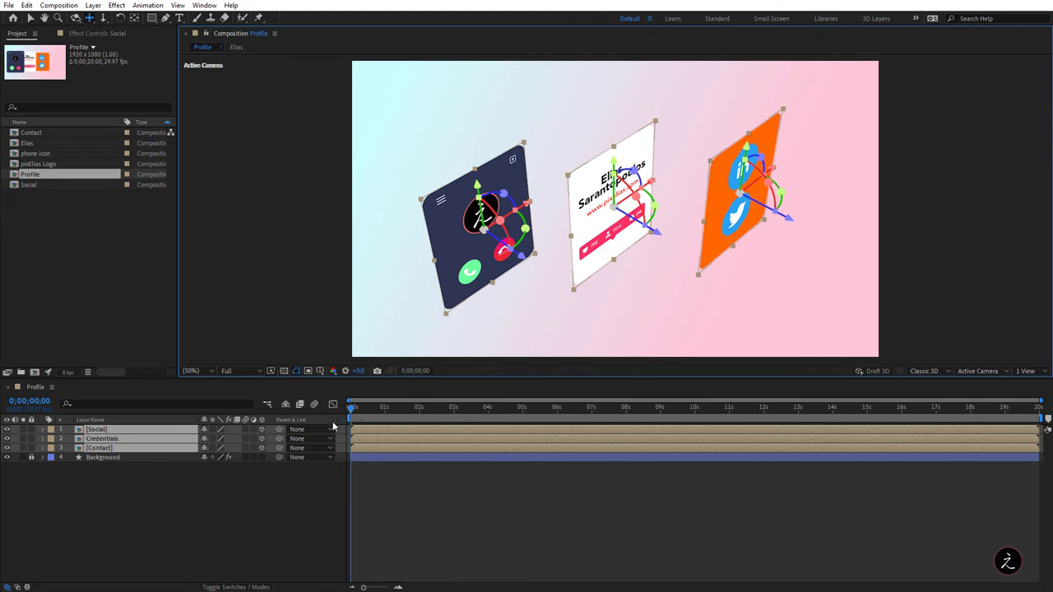
Step: Create a Default camera layer from the current 3D view via View > Create Camera from 3D View
{"action": "left_click", "coordinate": [177, 6]}
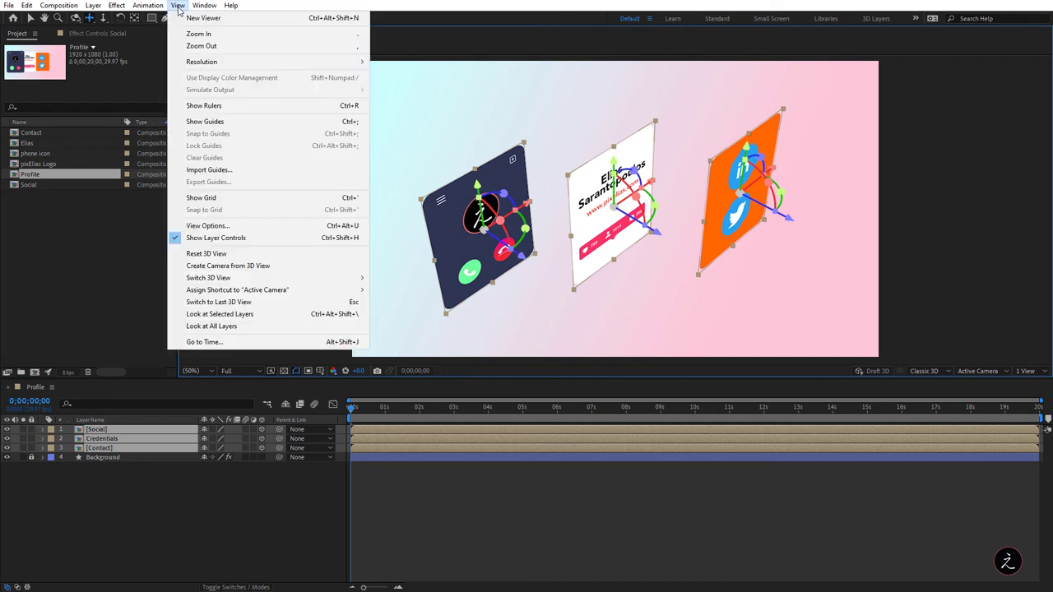
{"action": "left_click", "coordinate": [321, 266]}
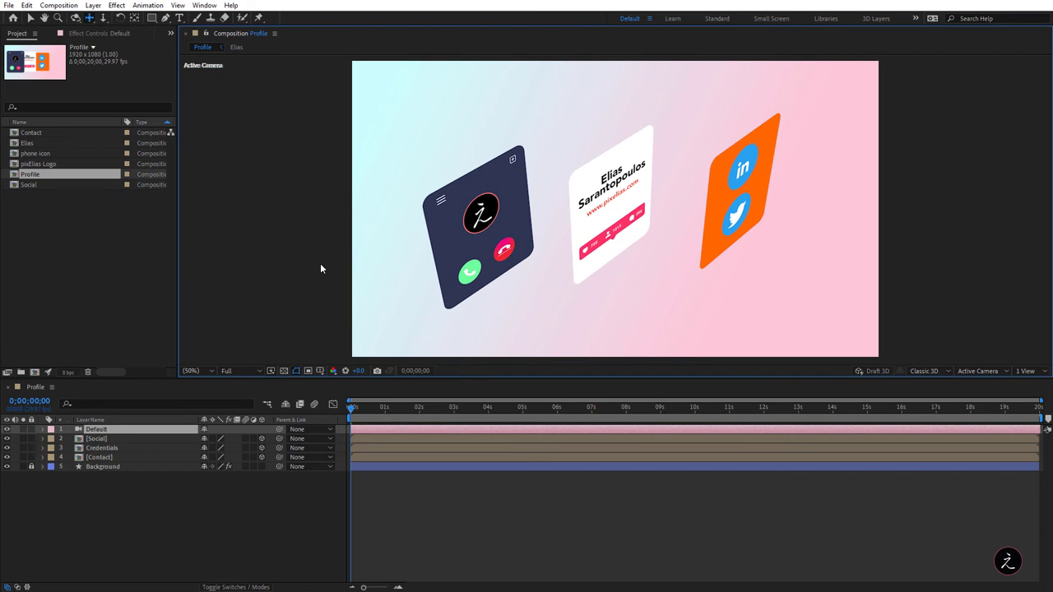
Step: Keyframe the Default camera's Position (1994.8, -1639.3, -2353.1) at 0 s, then move time to 0;00;01;27
{"action": "left_click", "coordinate": [31, 18]}
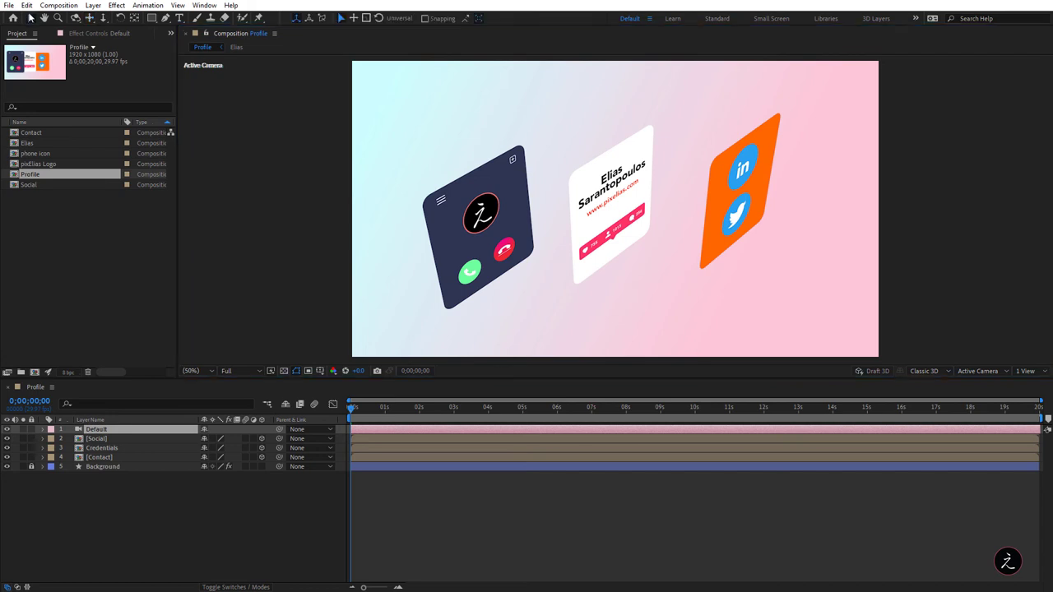
{"action": "left_click", "coordinate": [171, 433]}
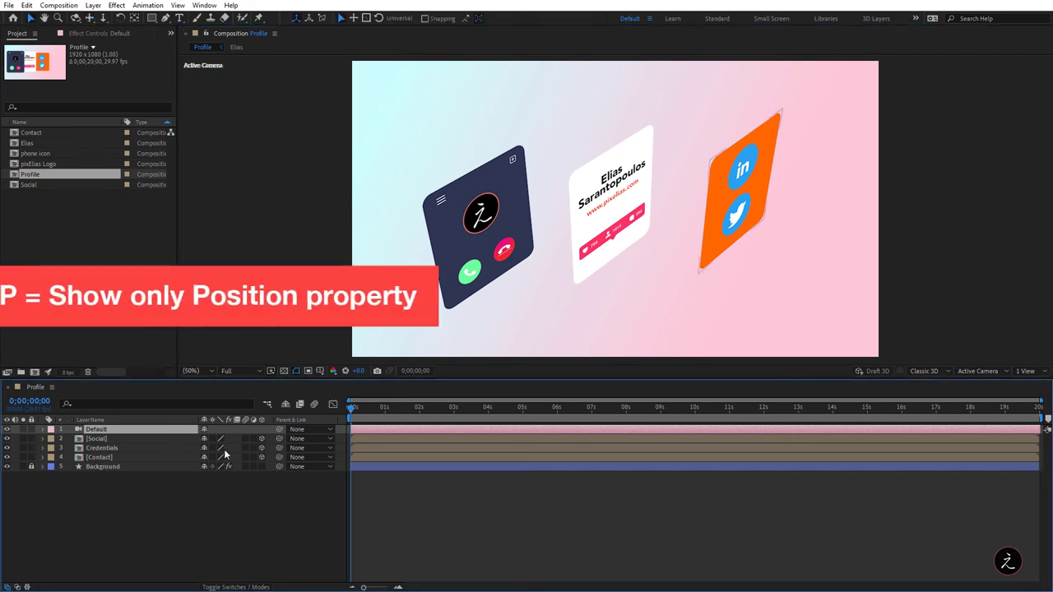
{"action": "key", "text": "p"}
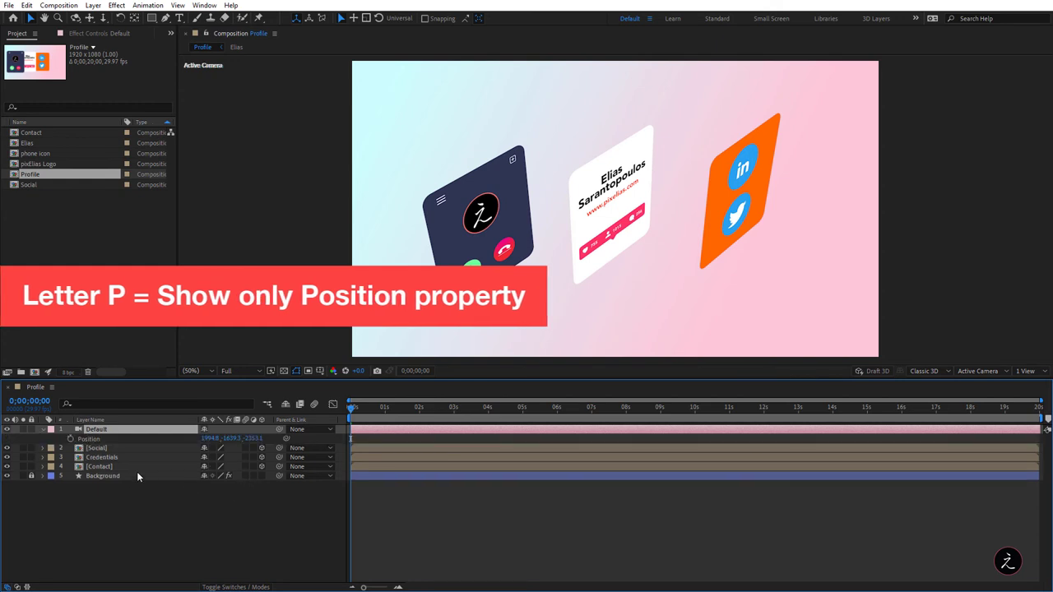
{"action": "left_click", "coordinate": [70, 438]}
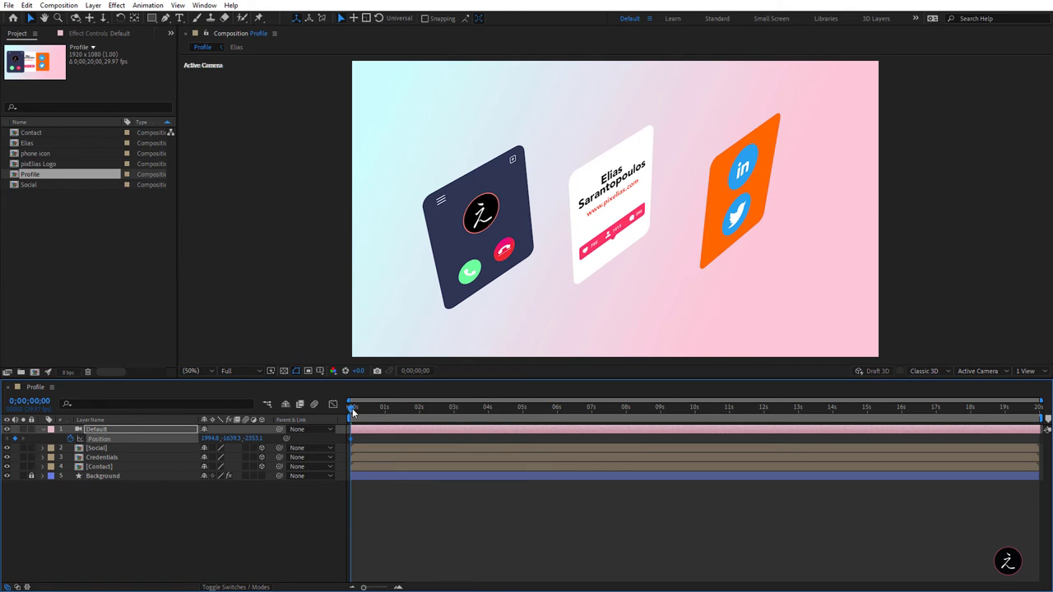
{"action": "left_click_drag", "start_coordinate": [352, 414], "coordinate": [421, 416]}
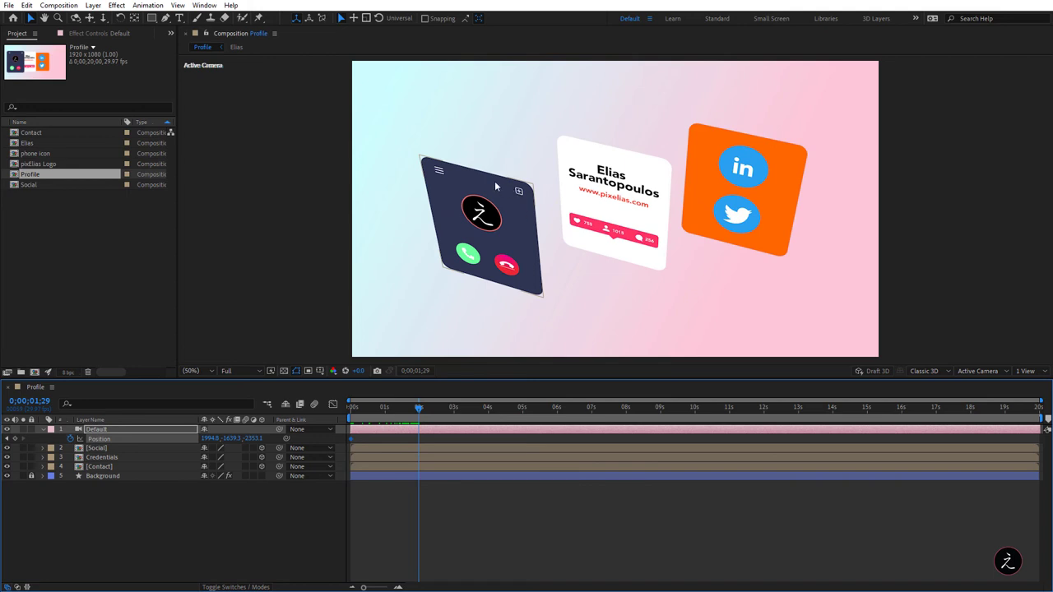
Step: At 0;00;01;29, orbit, dolly and pan the camera to frame the cards closer and more frontally
{"action": "key", "text": "c"}
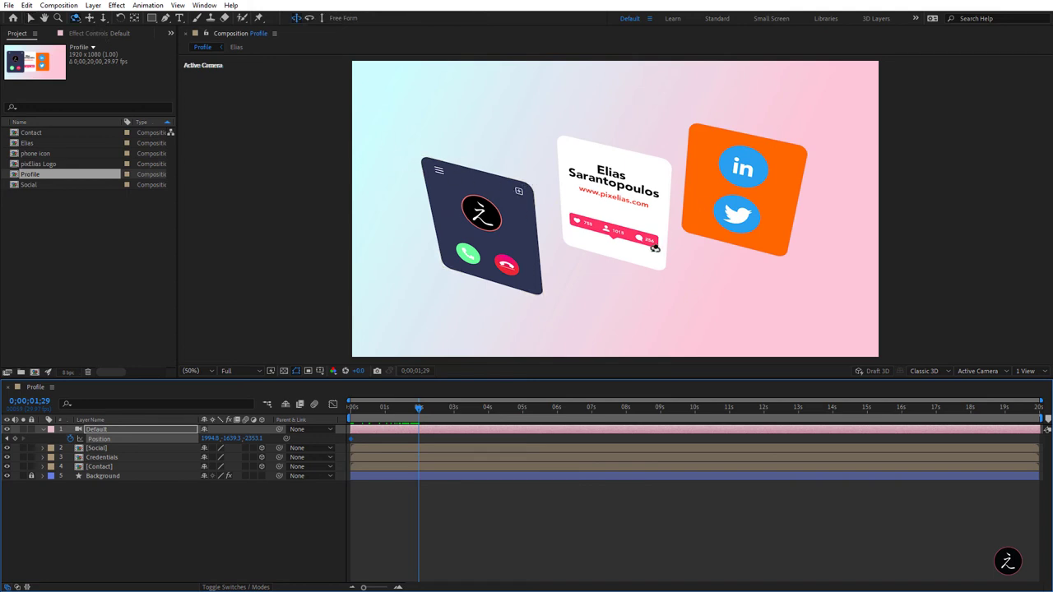
{"action": "left_click_drag", "start_coordinate": [626, 253], "coordinate": [583, 246]}
{"action": "key", "text": "space"}
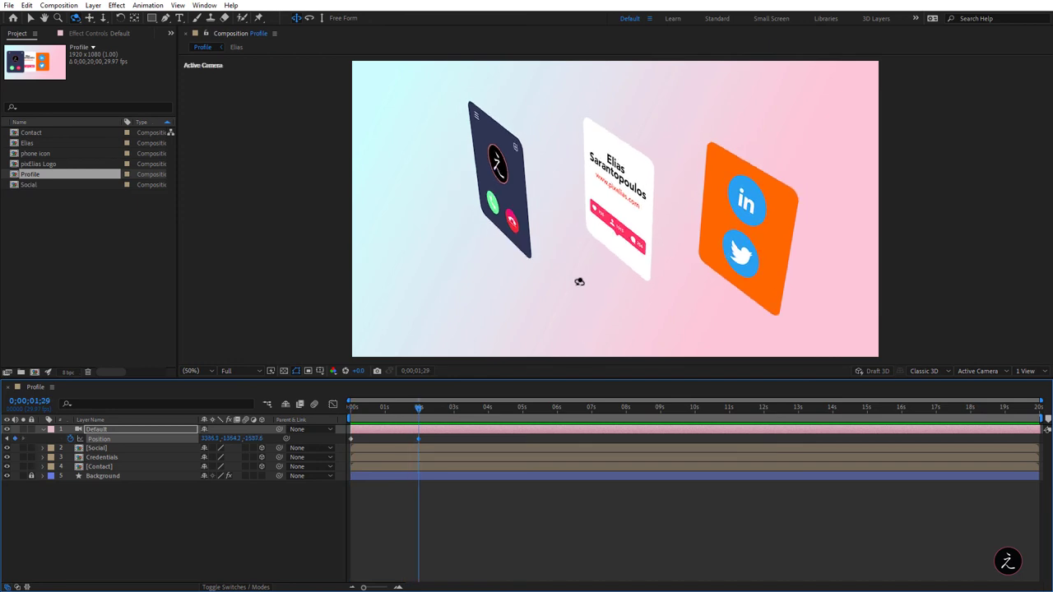
{"action": "left_click_drag", "start_coordinate": [571, 274], "coordinate": [564, 187]}
{"action": "key", "text": "c"}
{"action": "key", "text": "c"}
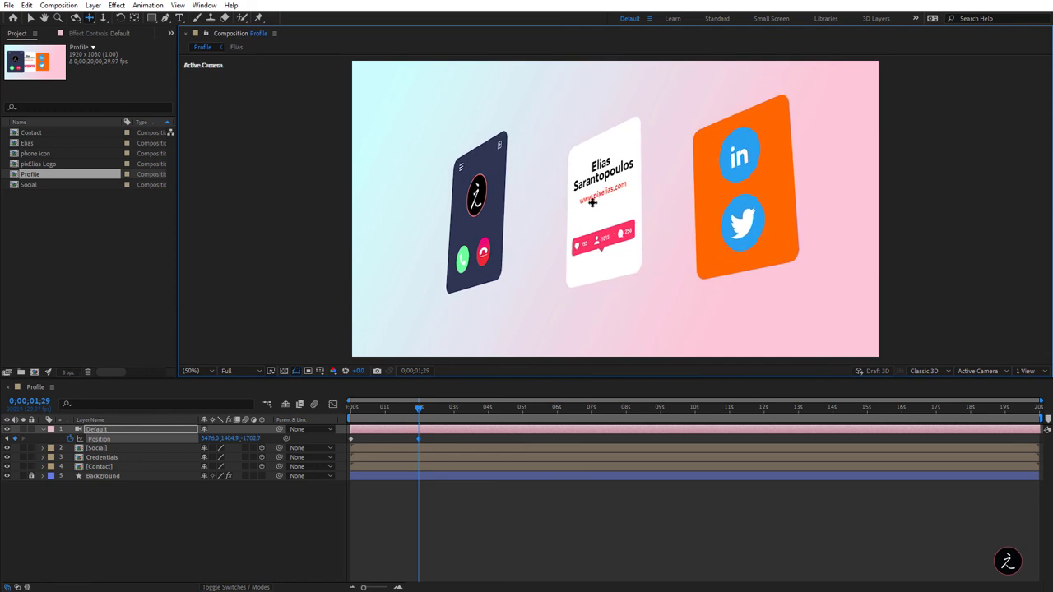
{"action": "key", "text": "c"}
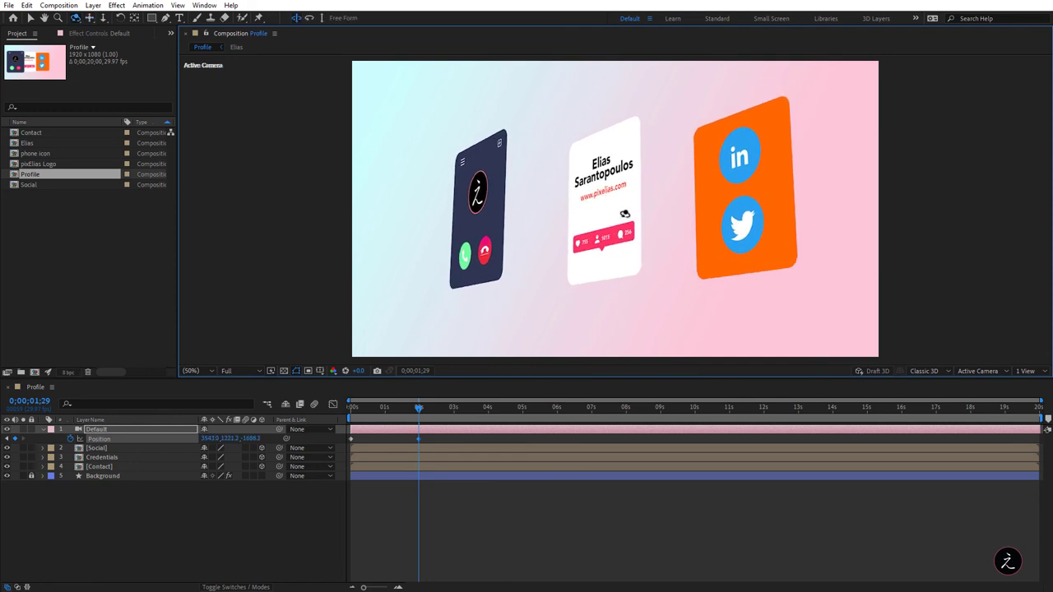
{"action": "mouse_move", "coordinate": [620, 211]}
{"action": "left_mouse_down"}
{"action": "mouse_move", "coordinate": [625, 188]}
{"action": "mouse_move", "coordinate": [636, 268]}
{"action": "mouse_move", "coordinate": [630, 197]}
{"action": "mouse_move", "coordinate": [620, 209]}
{"action": "left_mouse_up"}
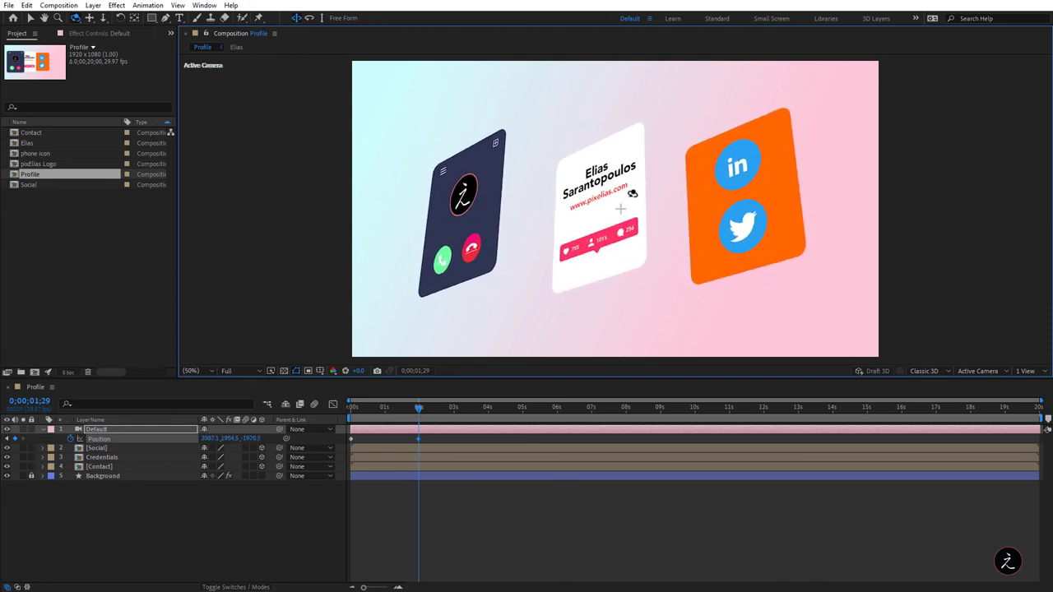
Step: Preview the camera move from the start and return the playhead to 0s
{"action": "left_click_drag", "start_coordinate": [420, 408], "coordinate": [315, 402]}
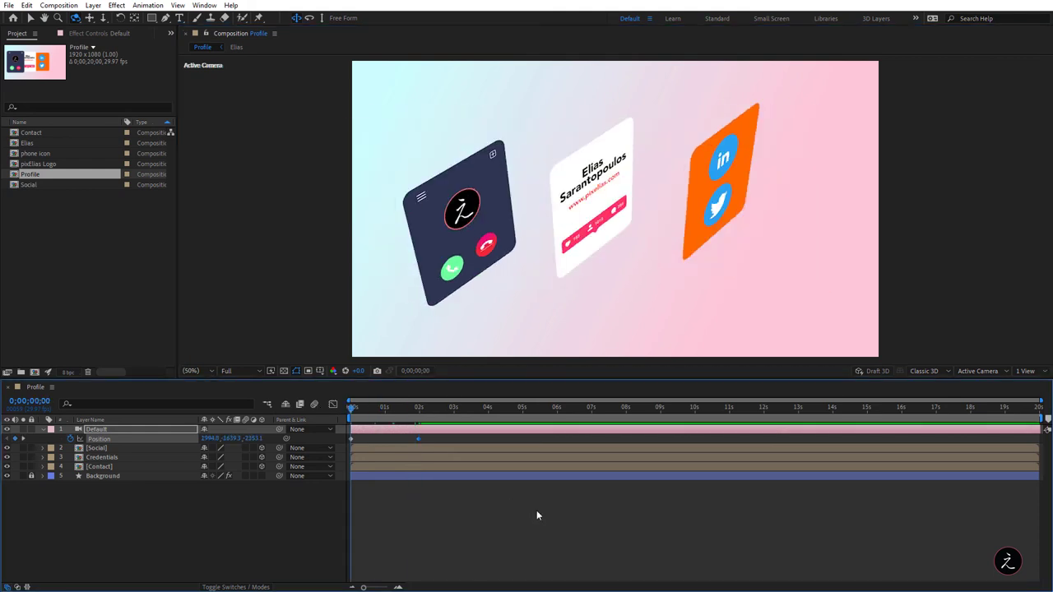
{"action": "key", "text": "space"}
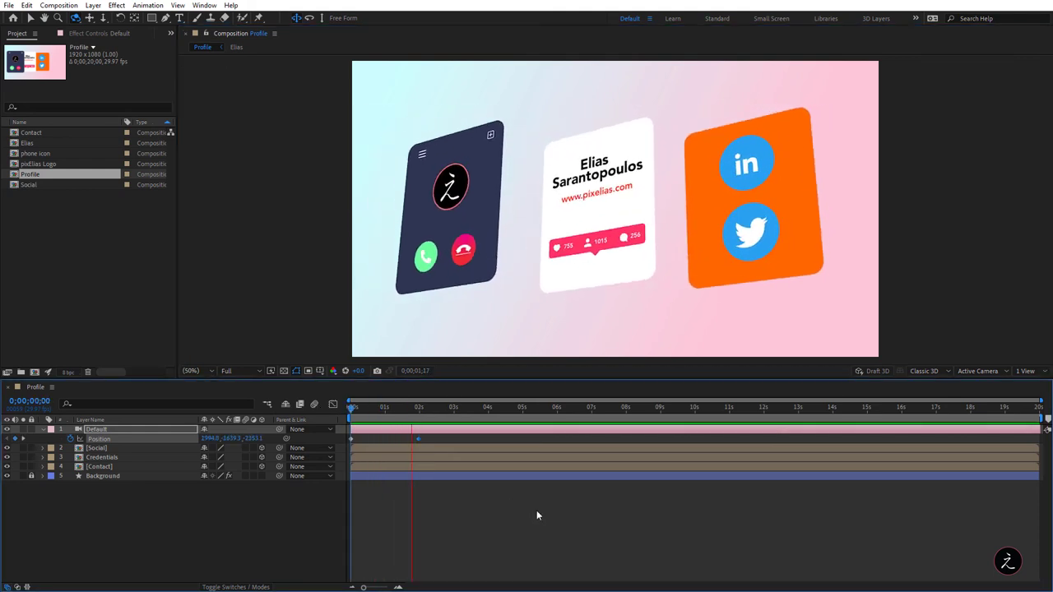
{"action": "key", "text": "space"}
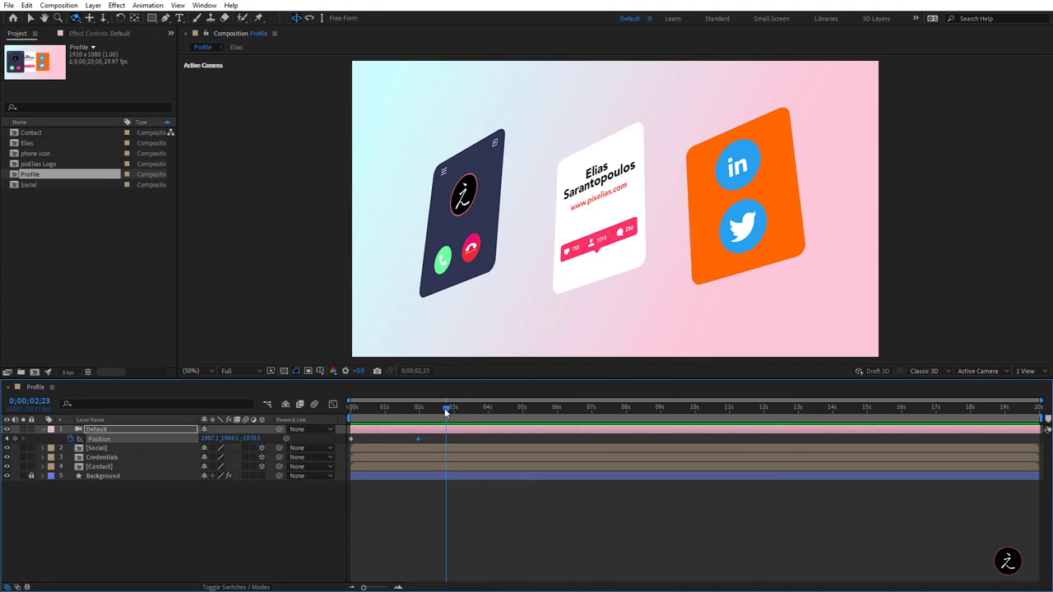
{"action": "left_click_drag", "start_coordinate": [445, 412], "coordinate": [342, 415]}
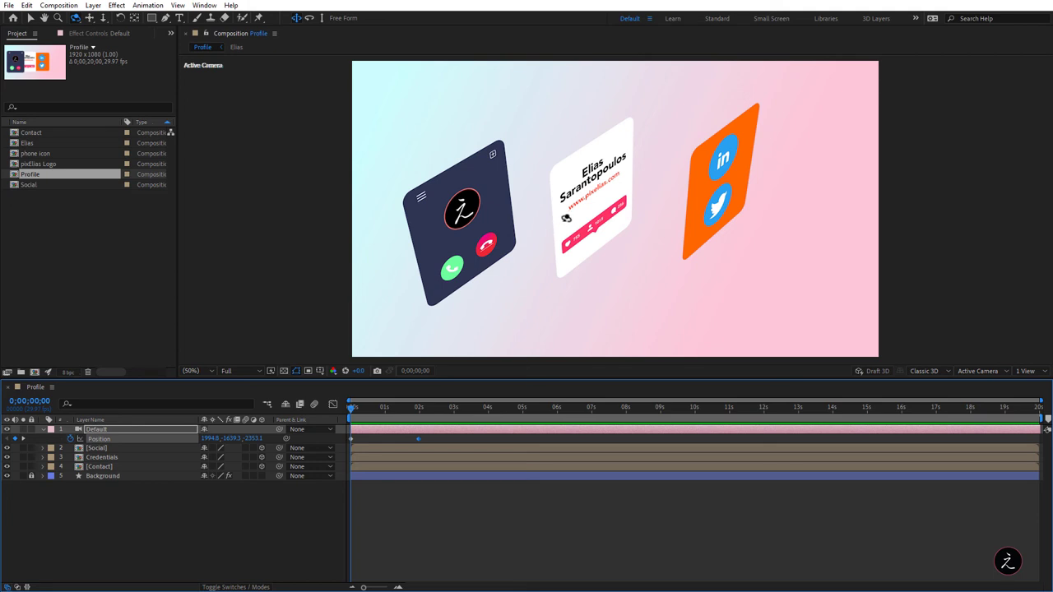
Step: Nudge the camera's starting Position to 1946.9, -1654.1, -2357.9, preview, and go to 0;00;02;11
{"action": "key", "text": "c"}
{"action": "left_click_drag", "start_coordinate": [564, 213], "coordinate": [573, 216]}
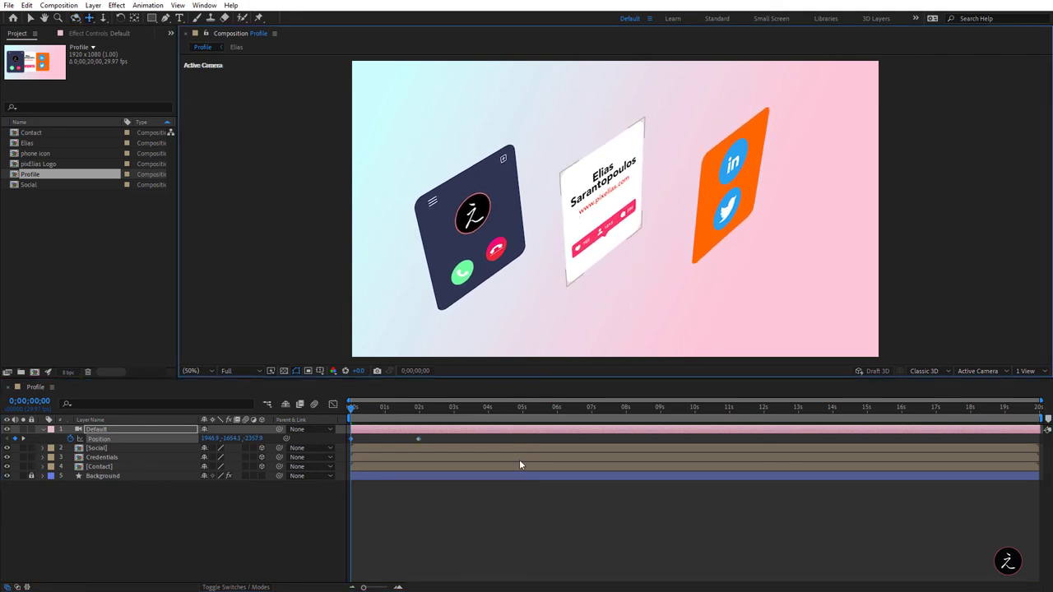
{"action": "key", "text": "space"}
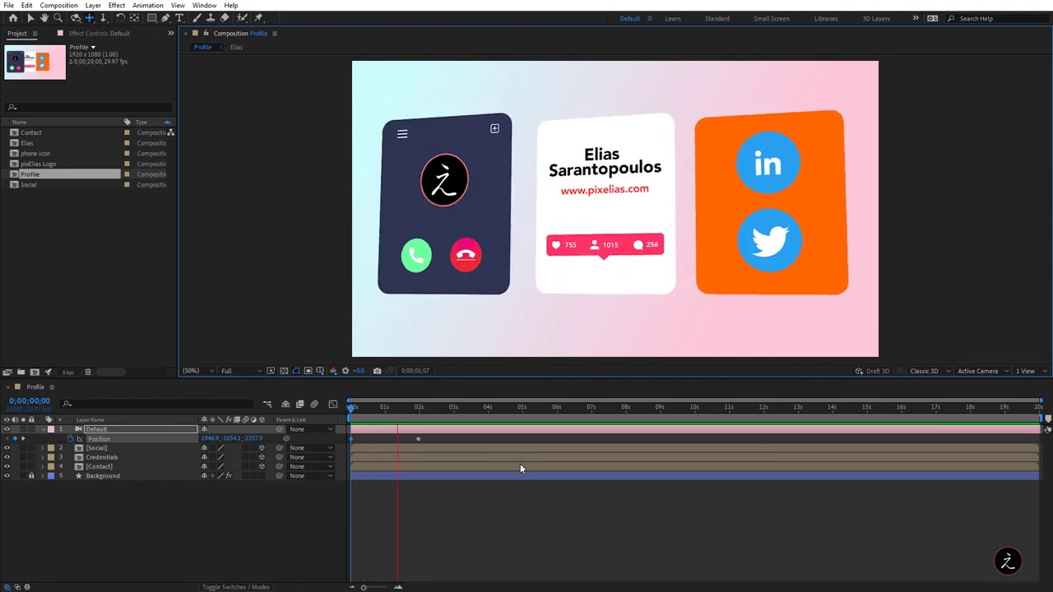
{"action": "key", "text": "space"}
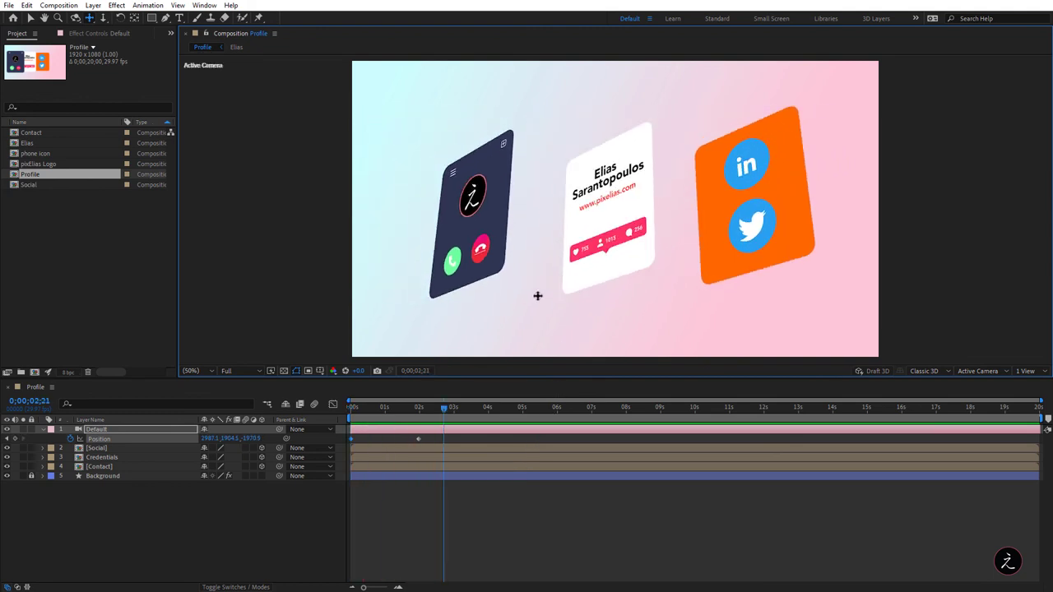
{"action": "left_click_drag", "start_coordinate": [444, 410], "coordinate": [432, 406]}
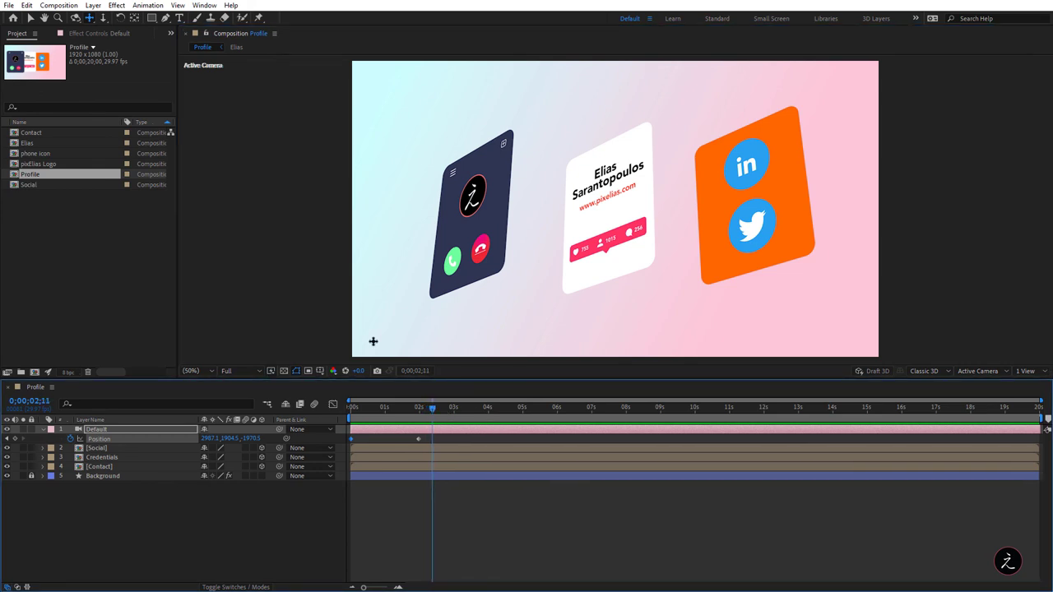
Step: Select both camera Position keyframes and show their speed graph fitted in the Graph Editor
{"action": "left_click", "coordinate": [31, 18]}
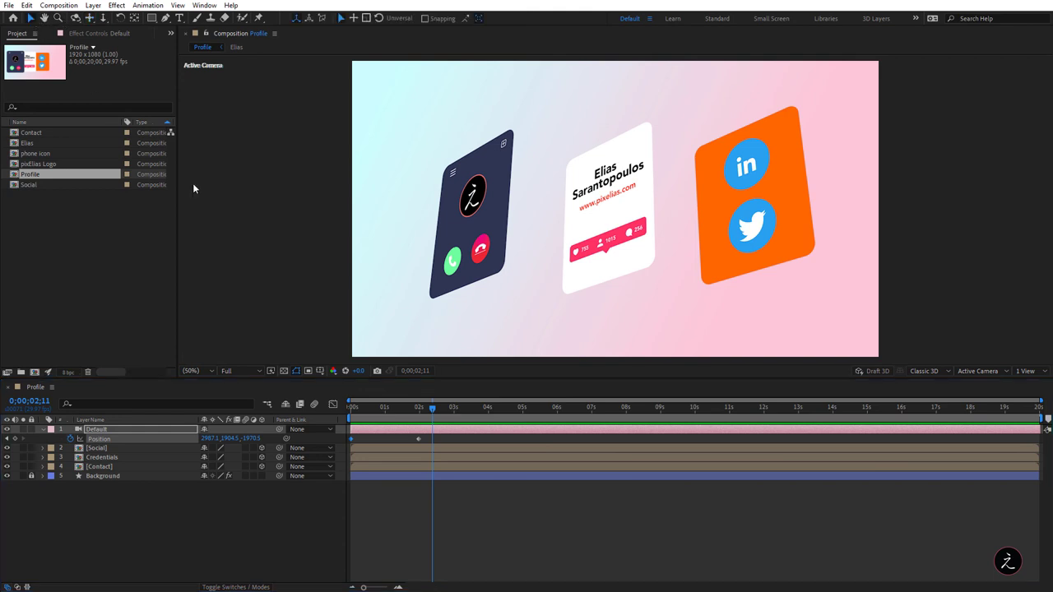
{"action": "left_click_drag", "start_coordinate": [444, 438], "coordinate": [344, 429]}
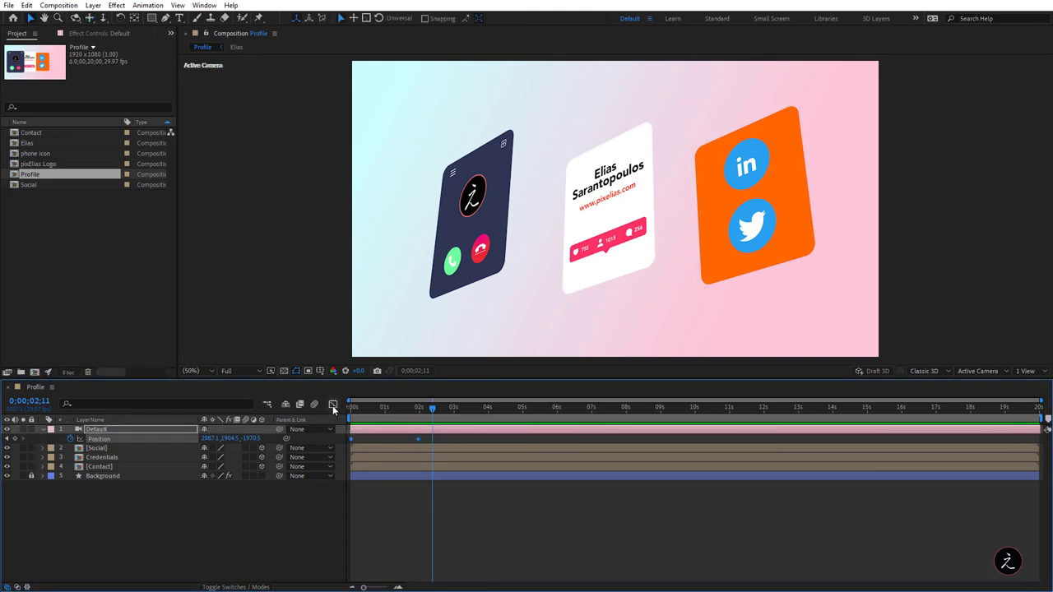
{"action": "key", "text": "shift+F3"}
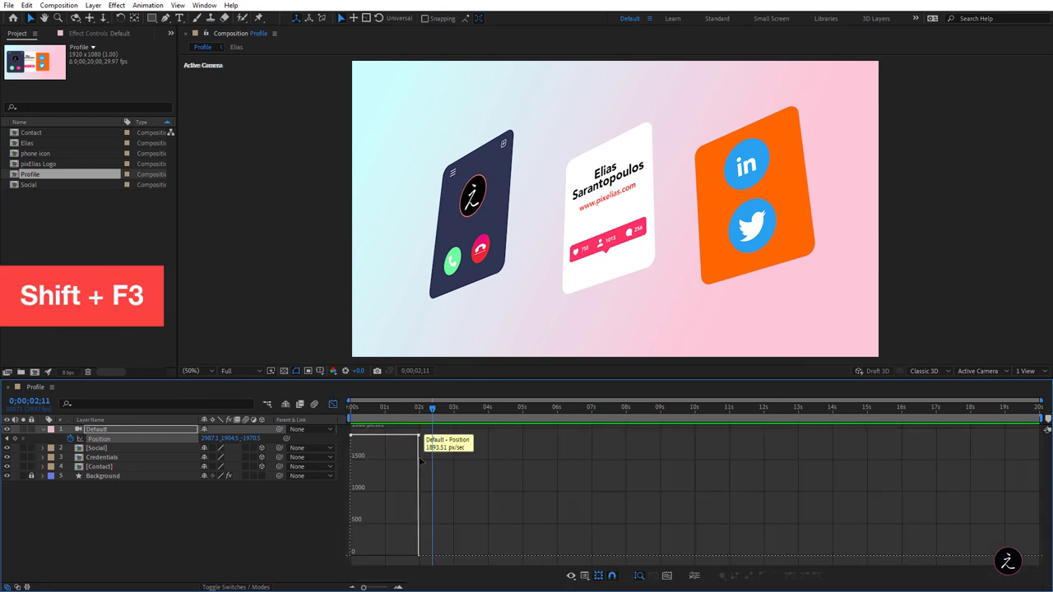
{"action": "scroll", "coordinate": [383, 460], "scroll_direction": "up", "scroll_amount": 2}
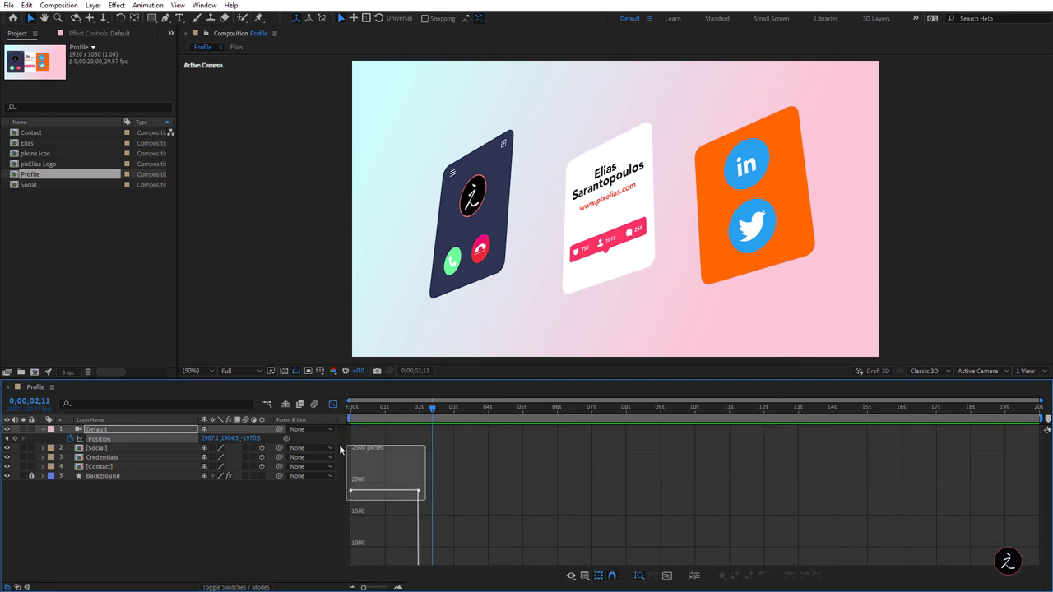
{"action": "scroll", "coordinate": [352, 459], "scroll_direction": "down", "scroll_amount": 2}
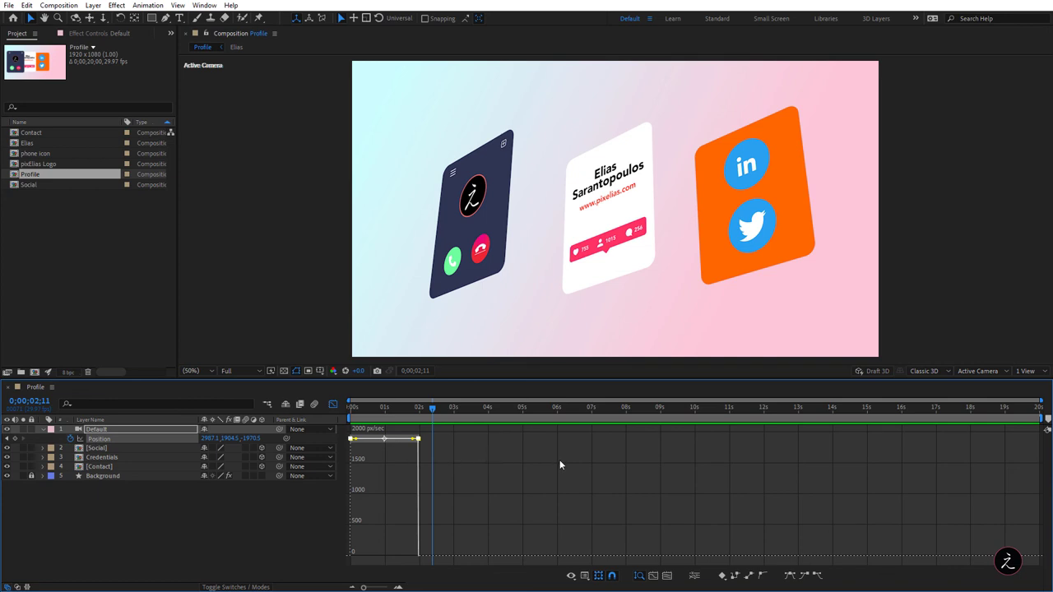
{"action": "left_click", "coordinate": [790, 575]}
Step: Set the final keyframe's incoming influence to 42.92% for a slow ease-out, then preview
{"action": "left_click", "coordinate": [465, 463]}
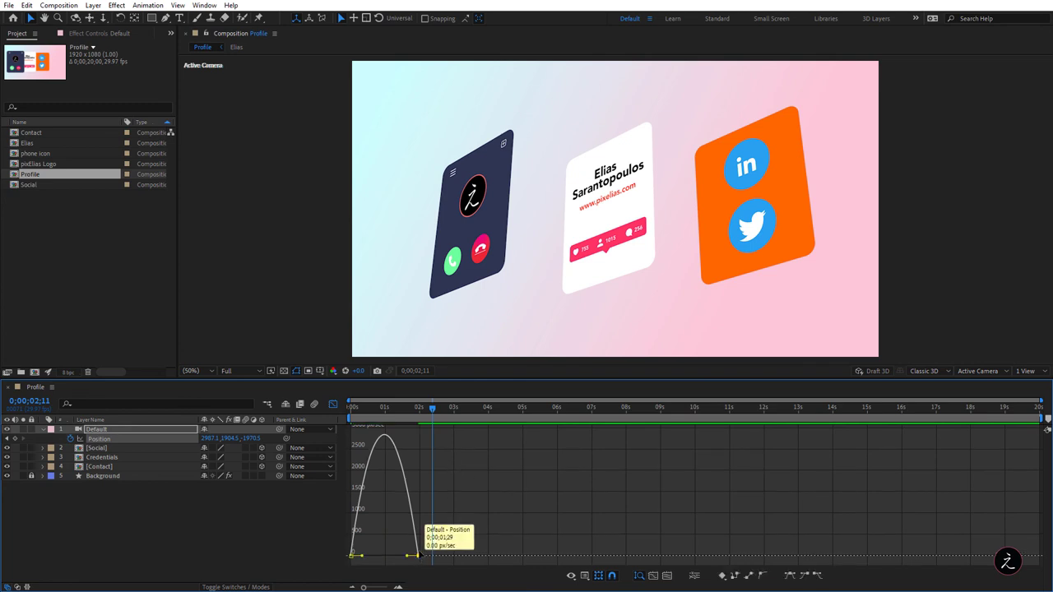
{"action": "key", "text": "ctrl+a"}
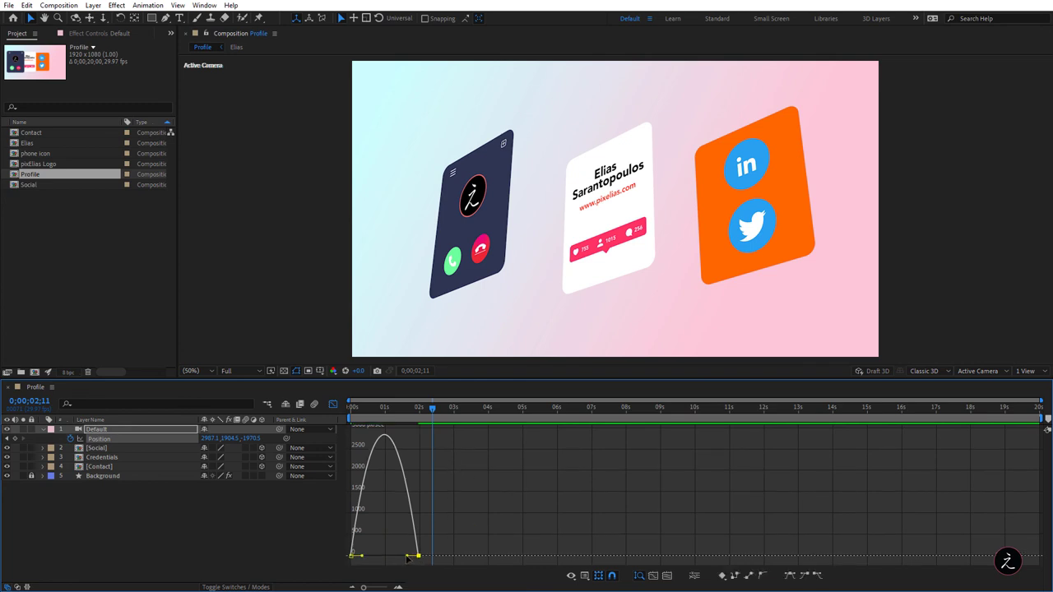
{"action": "left_click_drag", "start_coordinate": [408, 559], "coordinate": [390, 561]}
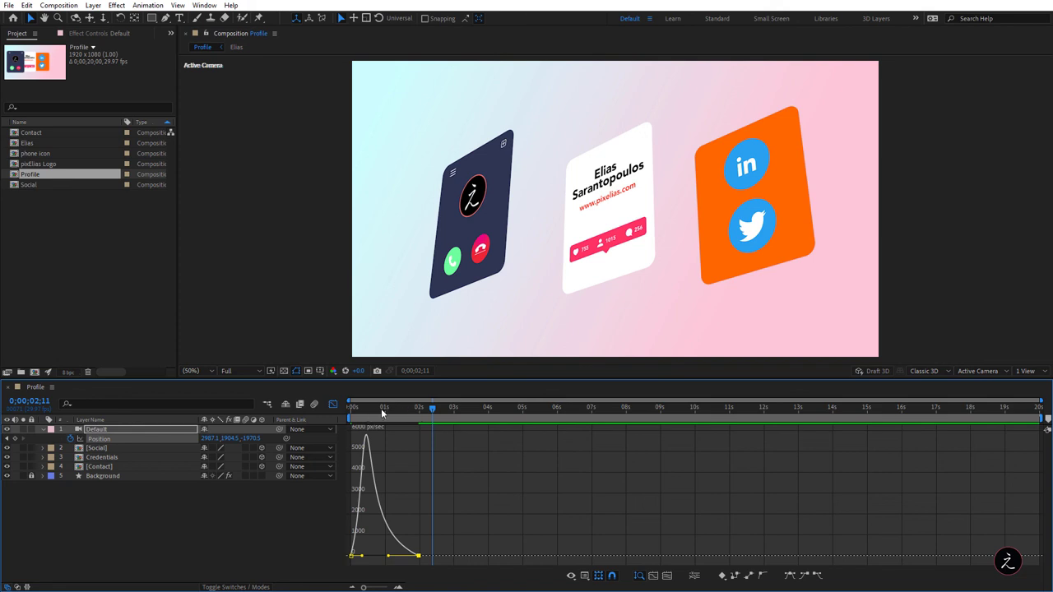
{"action": "key", "text": "Home"}
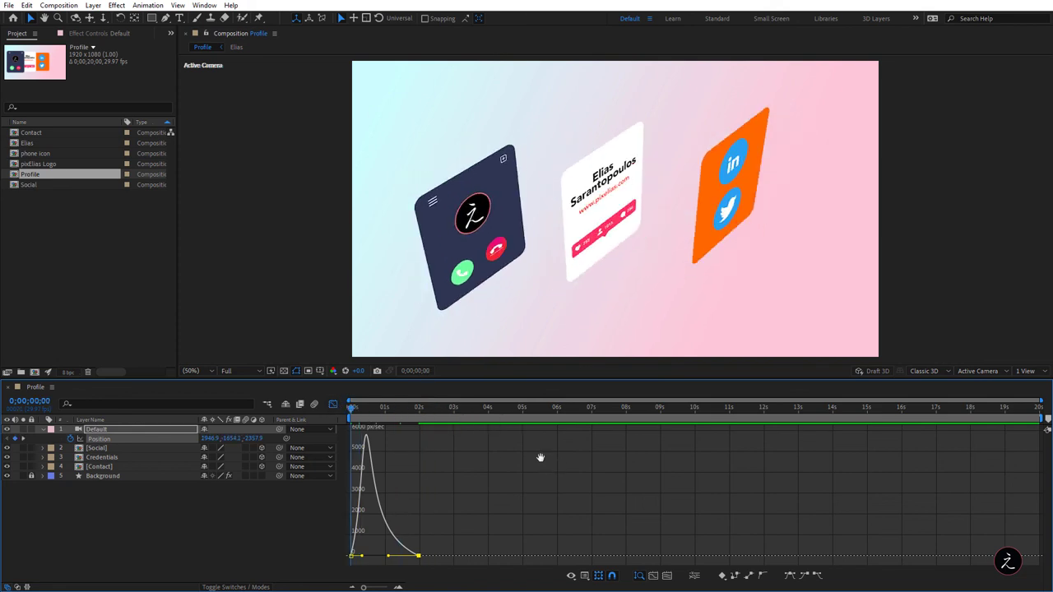
{"action": "key", "text": "space"}
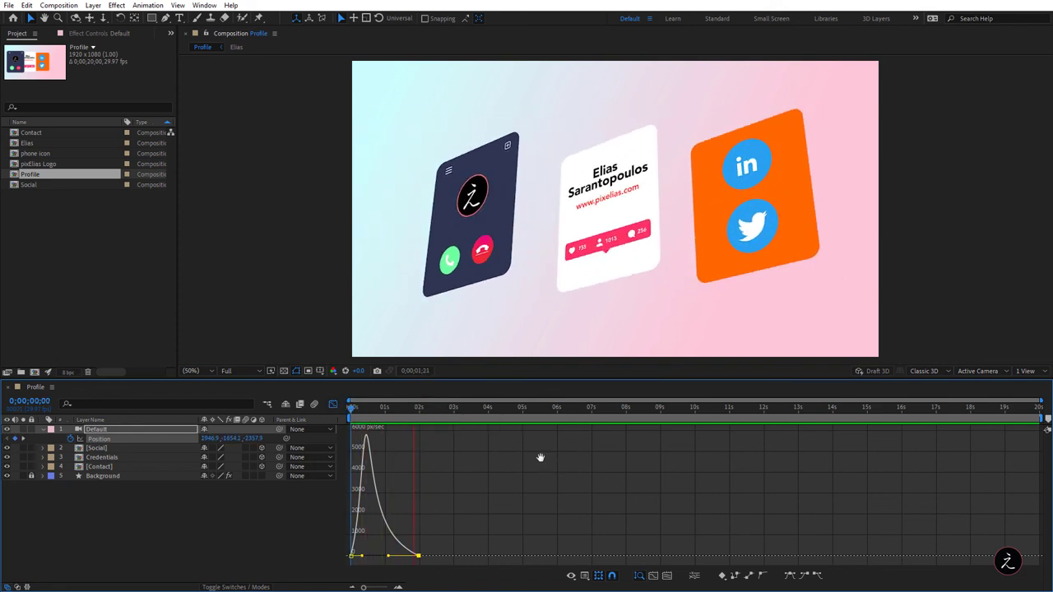
{"action": "key", "text": "space"}
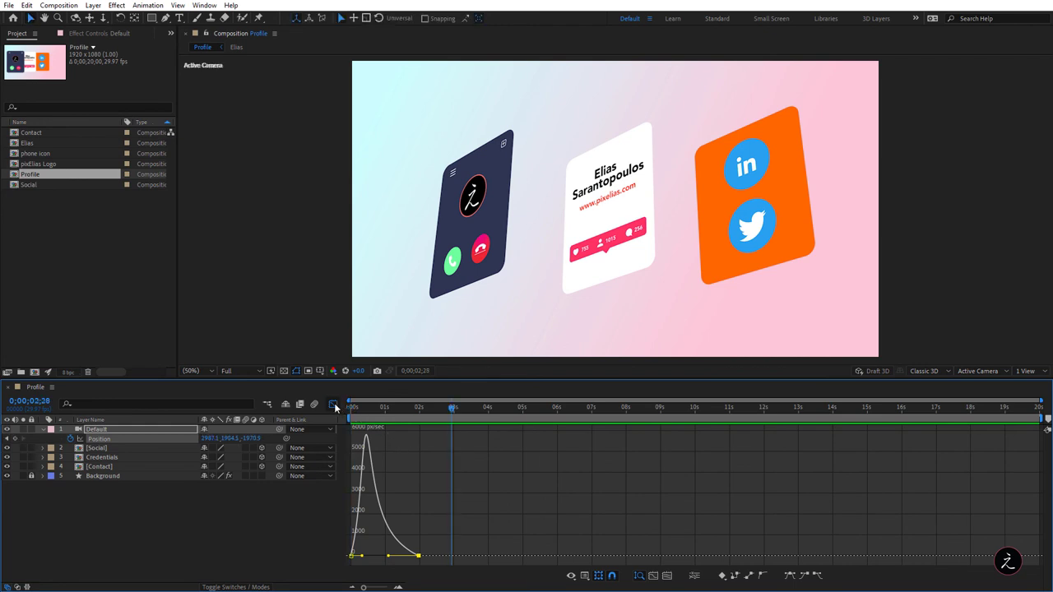
{"action": "left_click", "coordinate": [333, 404]}
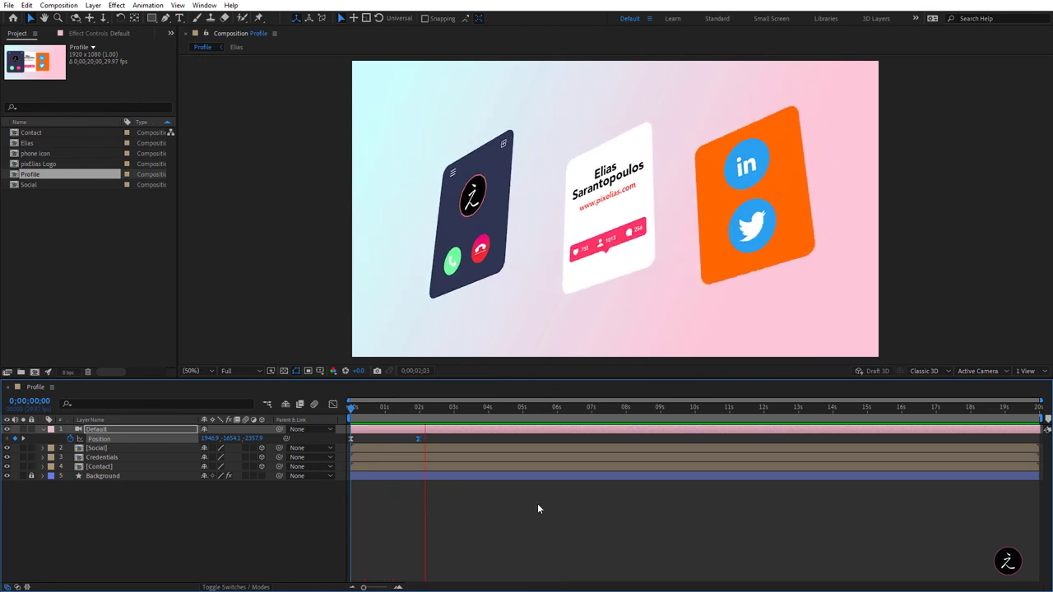
Step: End the work area at 0;00;02;10 and trim the Profile comp to 0;00;02;11, then play it
{"action": "key", "text": "space"}
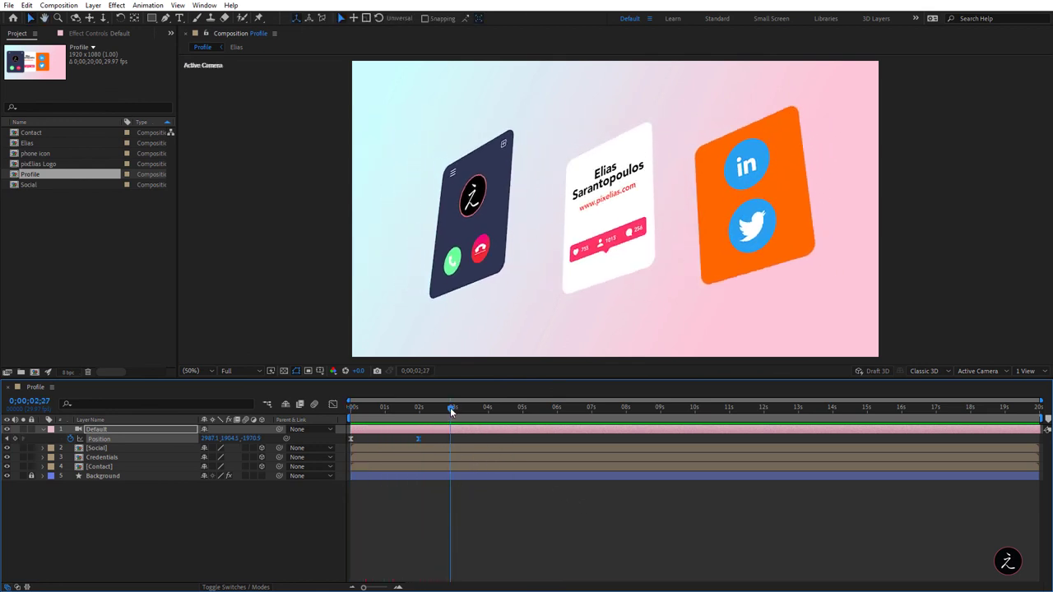
{"action": "mouse_move", "coordinate": [450, 407]}
{"action": "left_mouse_down"}
{"action": "mouse_move", "coordinate": [417, 409]}
{"action": "mouse_move", "coordinate": [448, 407]}
{"action": "mouse_move", "coordinate": [431, 408]}
{"action": "left_mouse_up"}
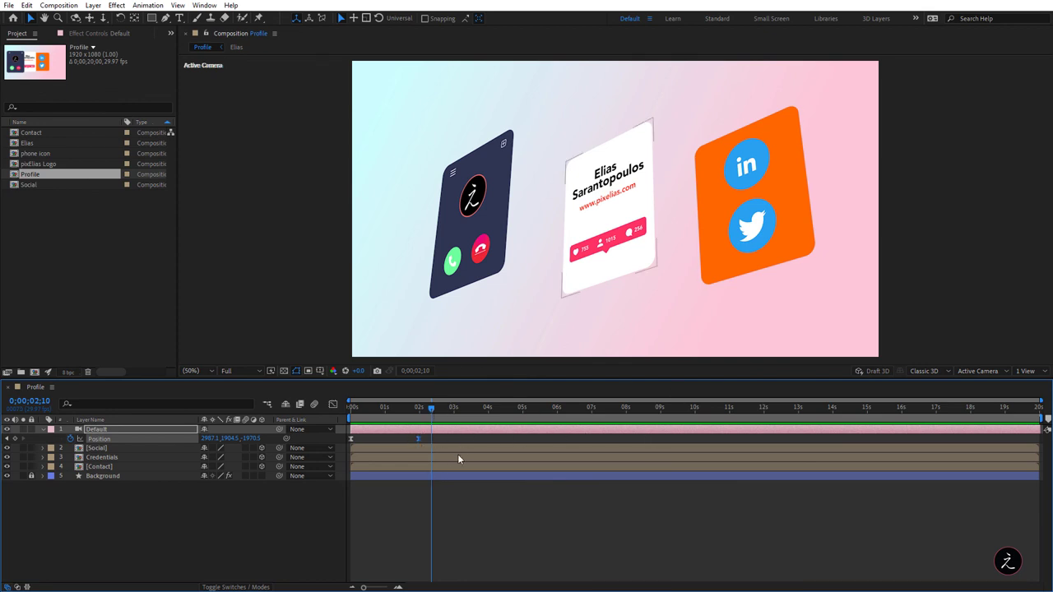
{"action": "key", "text": "n"}
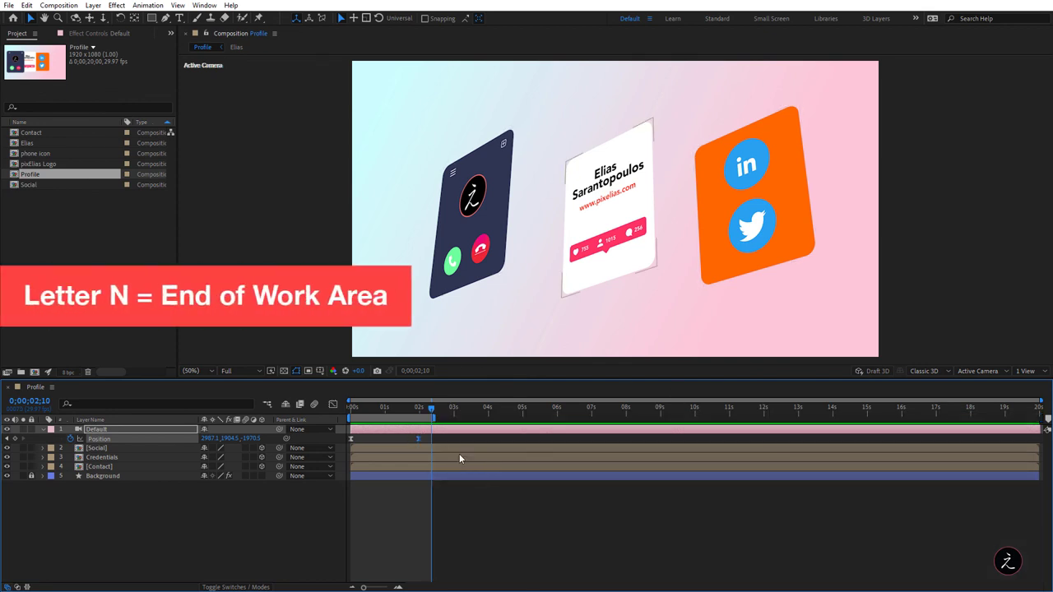
{"action": "right_click", "coordinate": [422, 419]}
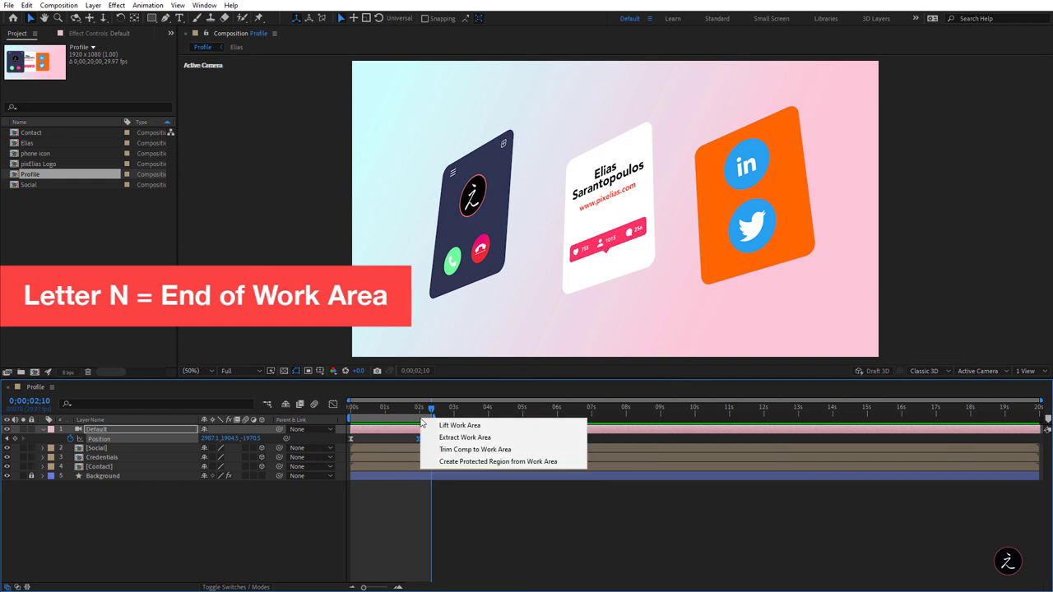
{"action": "left_click", "coordinate": [542, 450]}
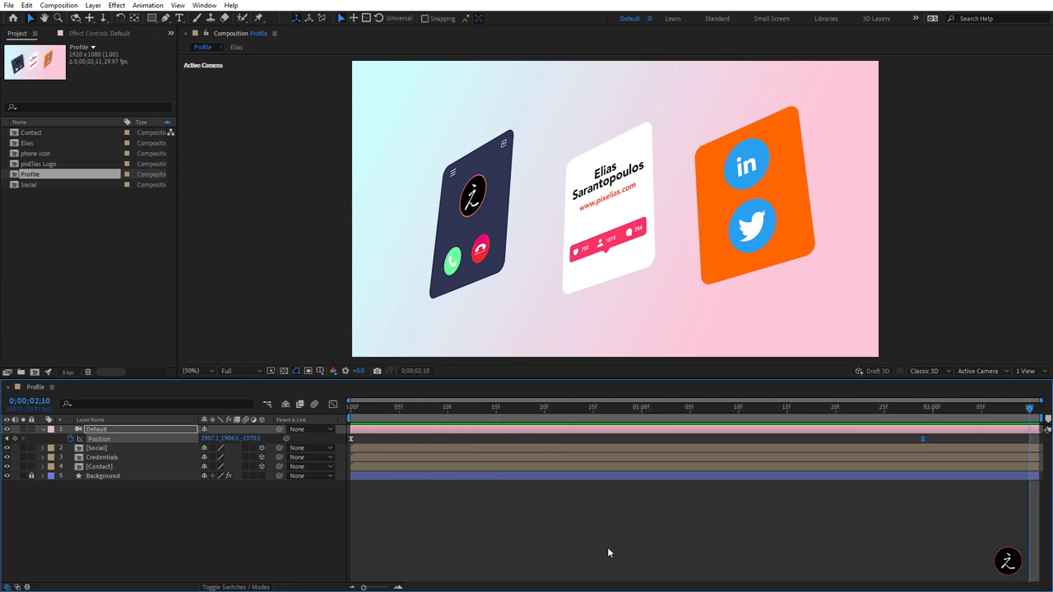
{"action": "key", "text": "space"}
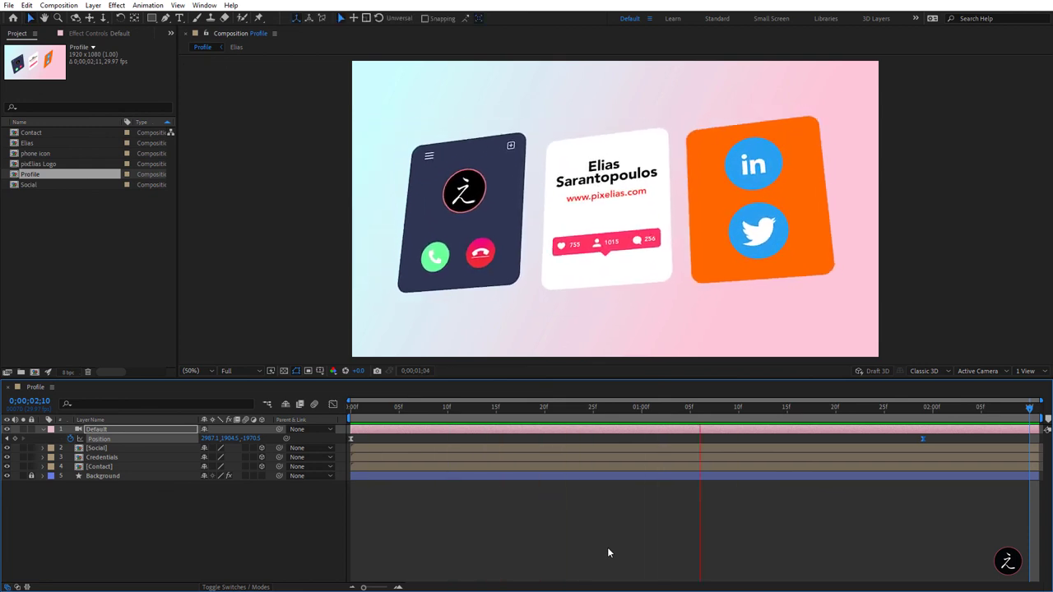